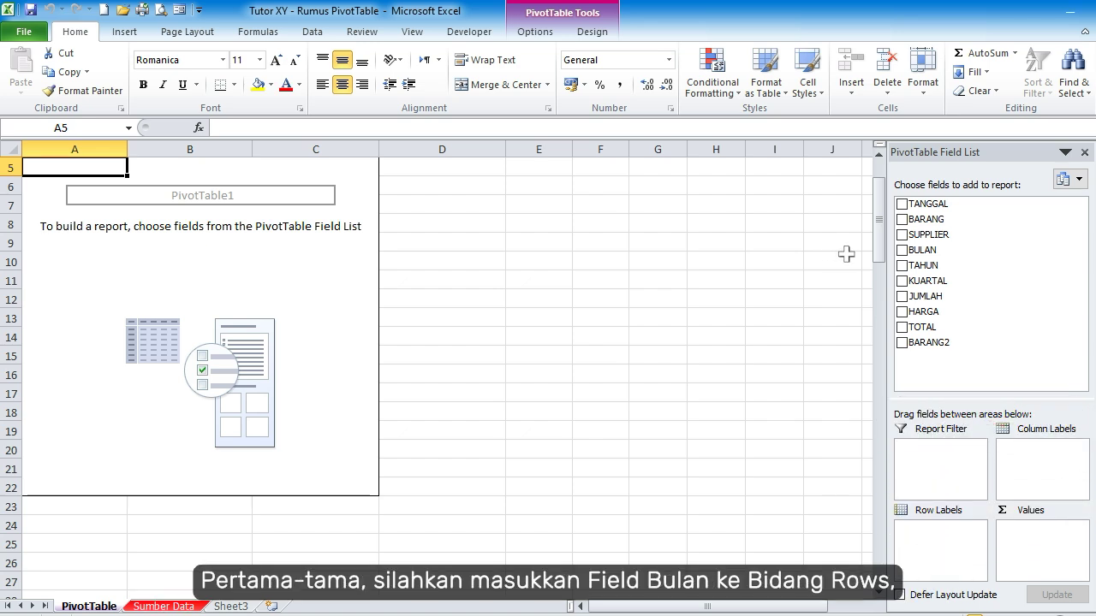
Build the pivot report with BULAN as row labels and TOTAL as values.
{"action": "right_click", "coordinate": [918, 252]}
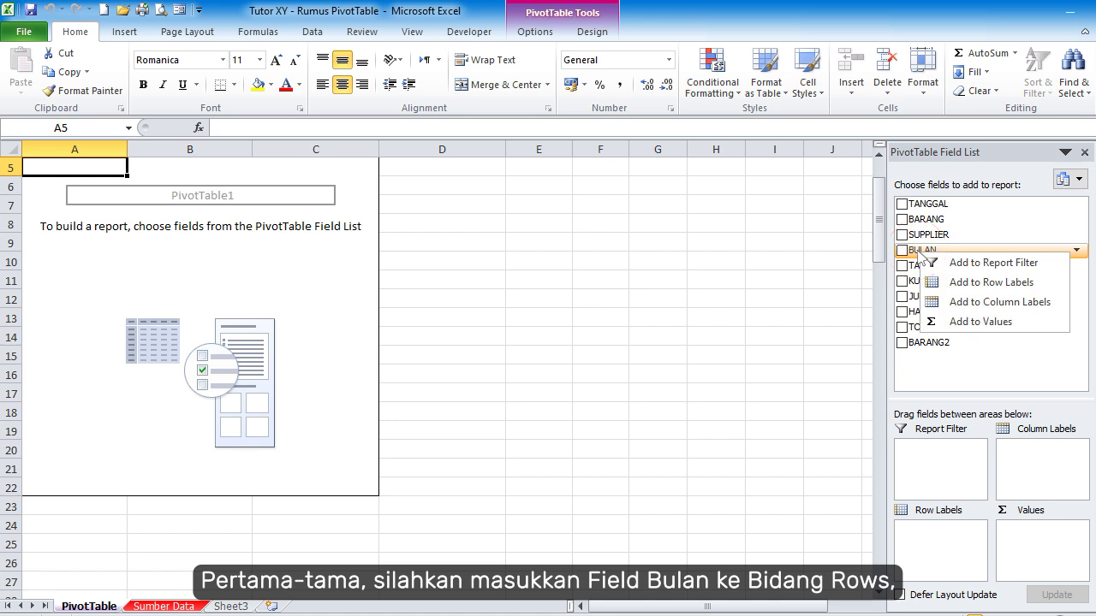
{"action": "left_click", "coordinate": [976, 283]}
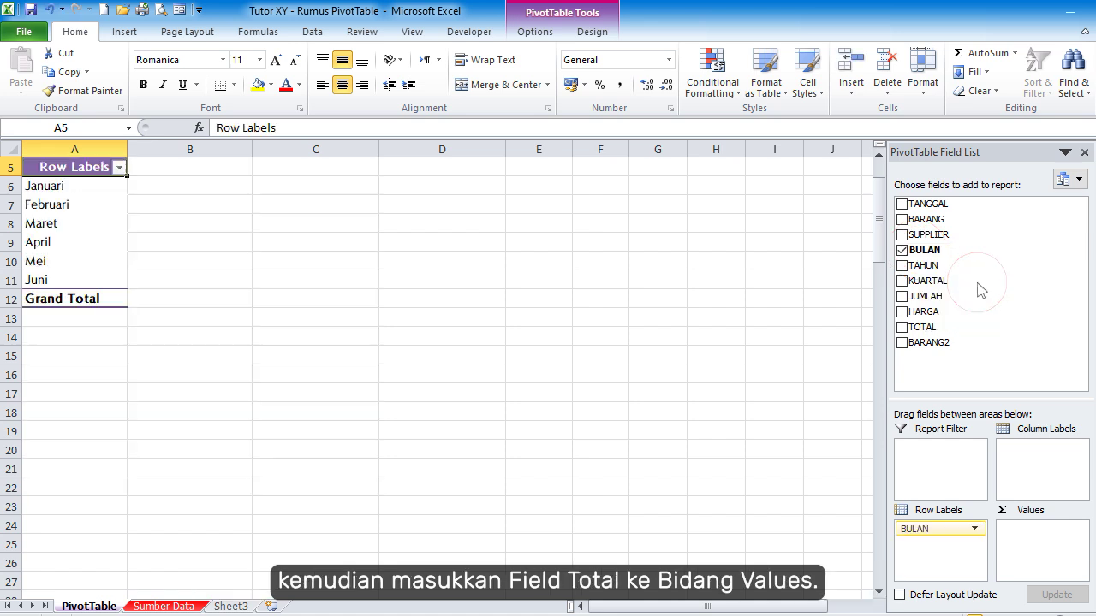
{"action": "right_click", "coordinate": [920, 327]}
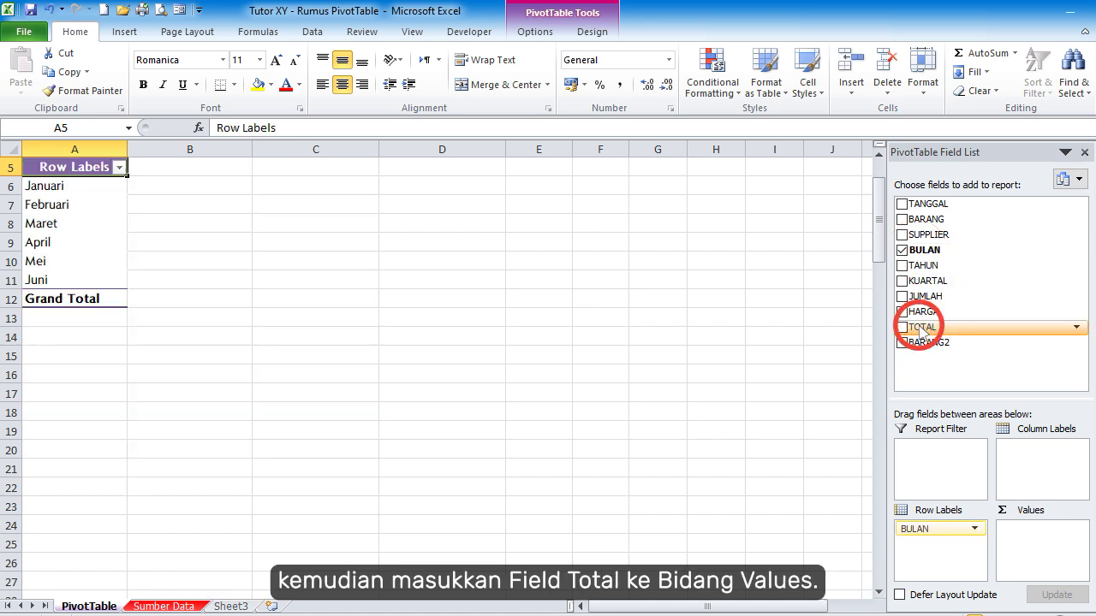
{"action": "left_click", "coordinate": [973, 399]}
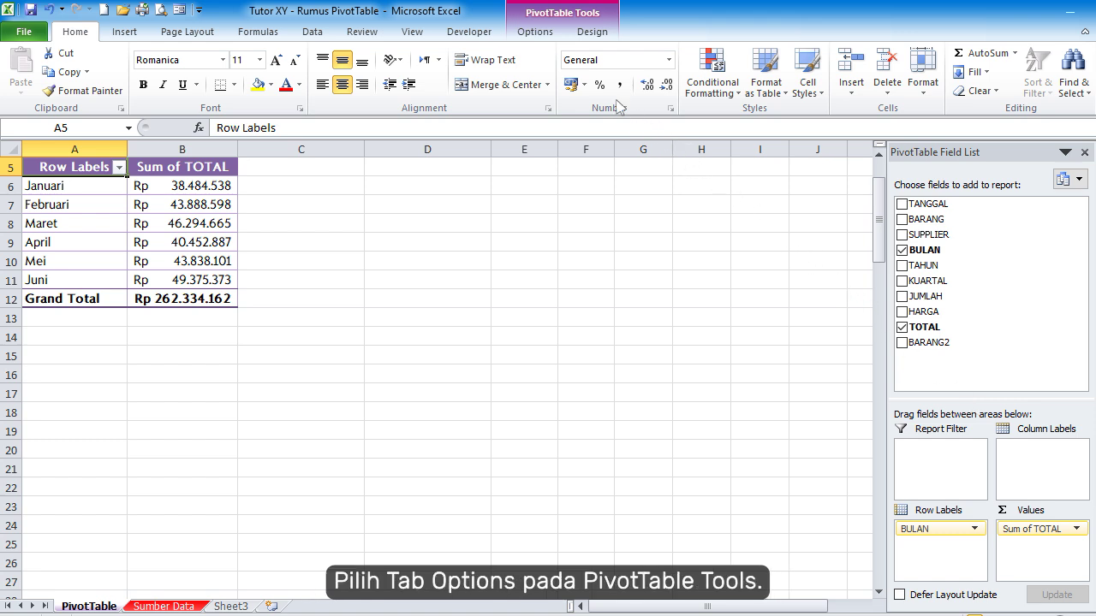
Start a new calculated field for the PivotTable and name it DISKON.
{"action": "left_click", "coordinate": [535, 34]}
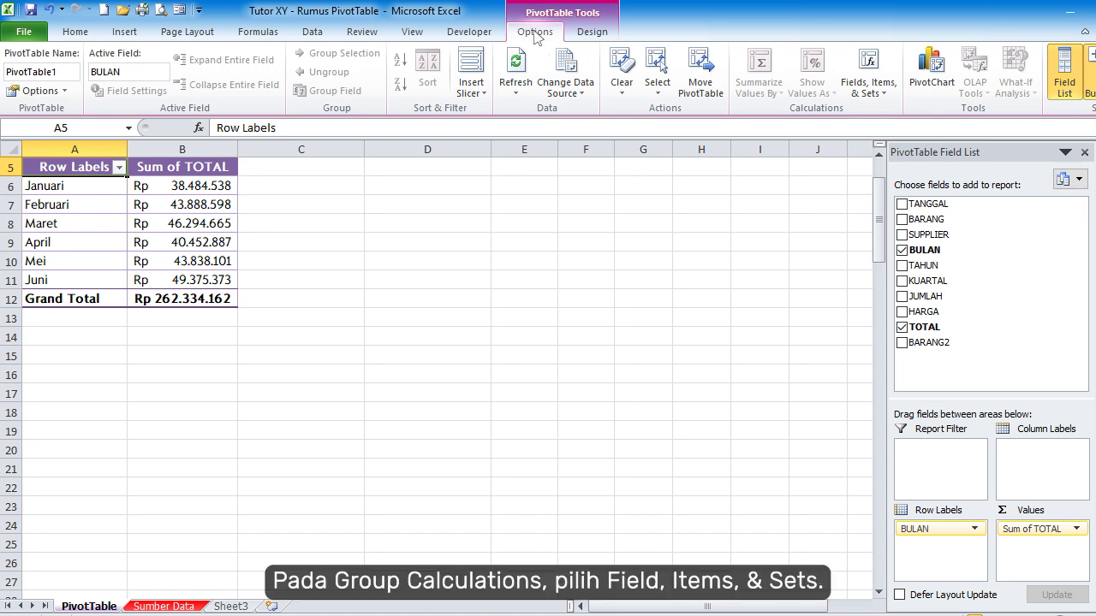
{"action": "left_click", "coordinate": [870, 68]}
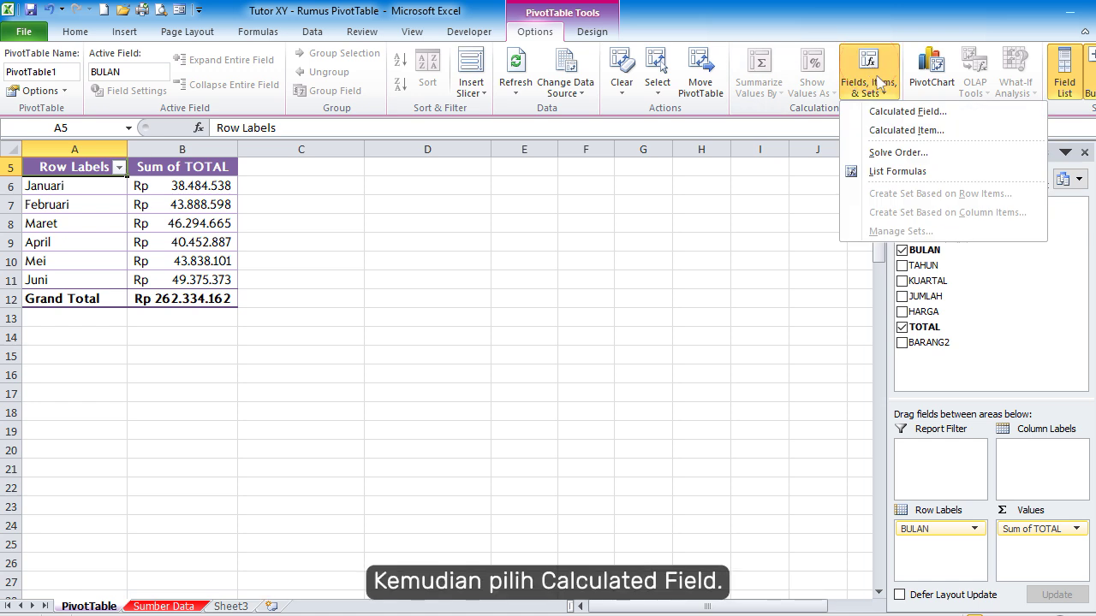
{"action": "left_click", "coordinate": [899, 113]}
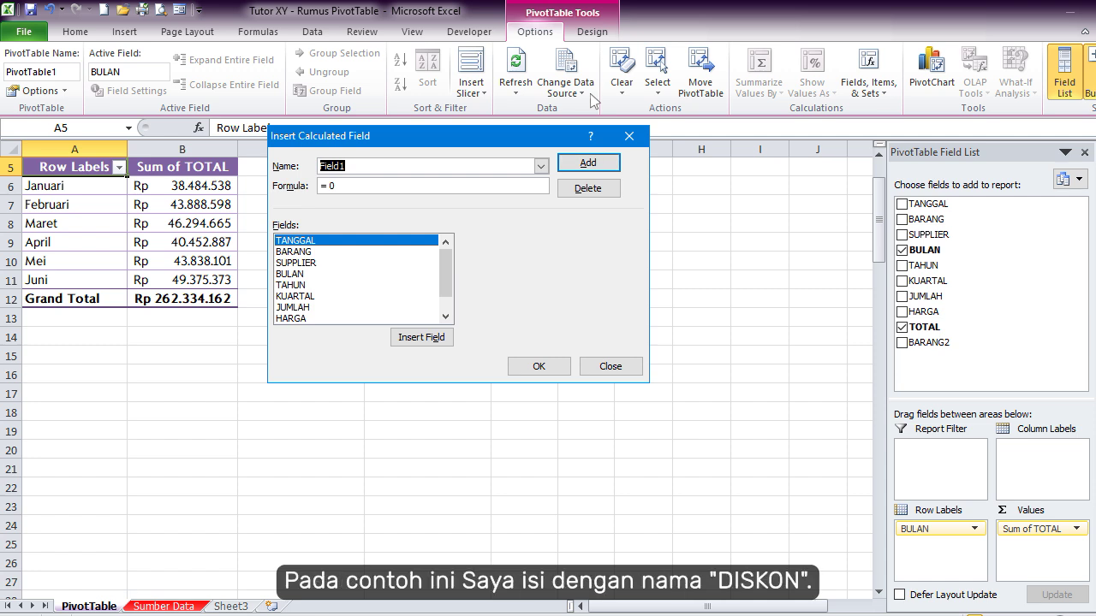
{"action": "key", "text": "BackSpace"}
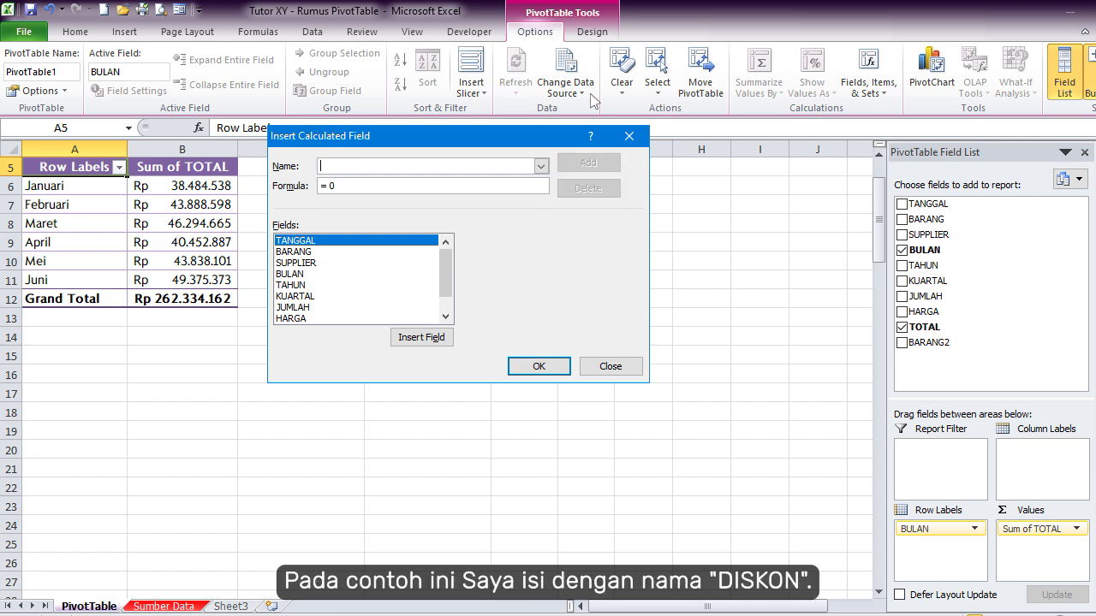
{"action": "type", "text": "DISKON"}
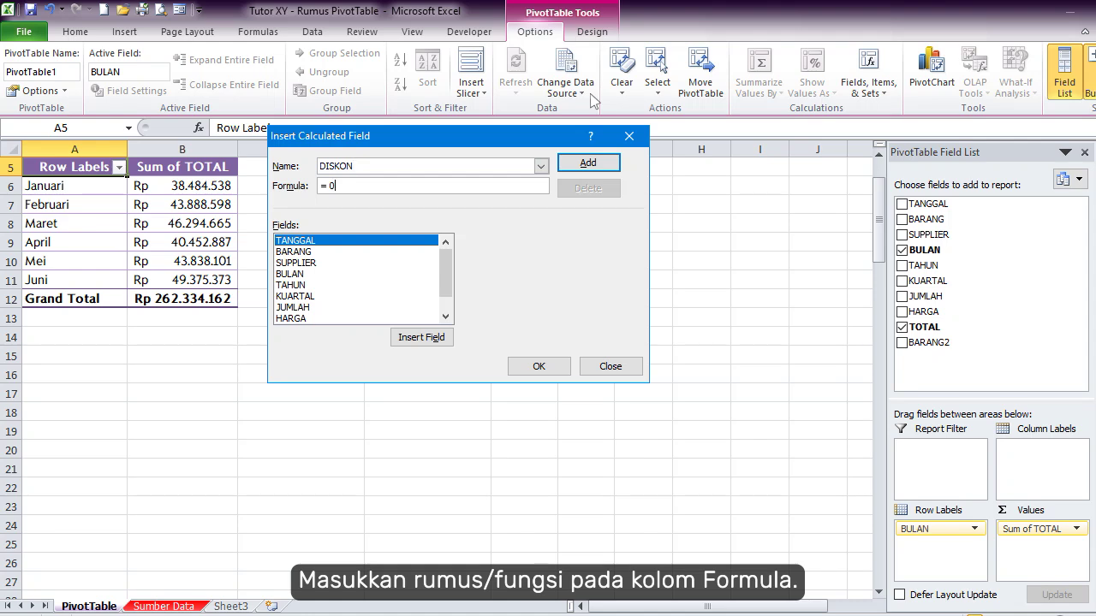
Give the DISKON field the formula =IF(TOTAL>=40000000;10%*TOTAL;0) and add it to the report.
{"action": "key", "text": "BackSpace"}
{"action": "key", "text": "BackSpace"}
{"action": "key", "text": "BackSpace"}
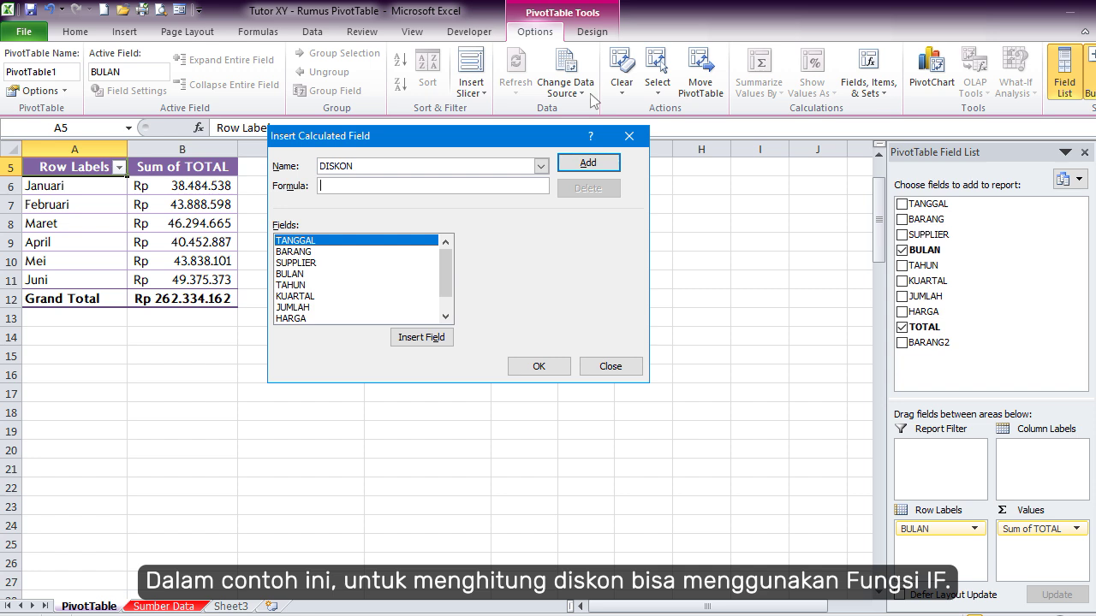
{"action": "type", "text": "=IF"}
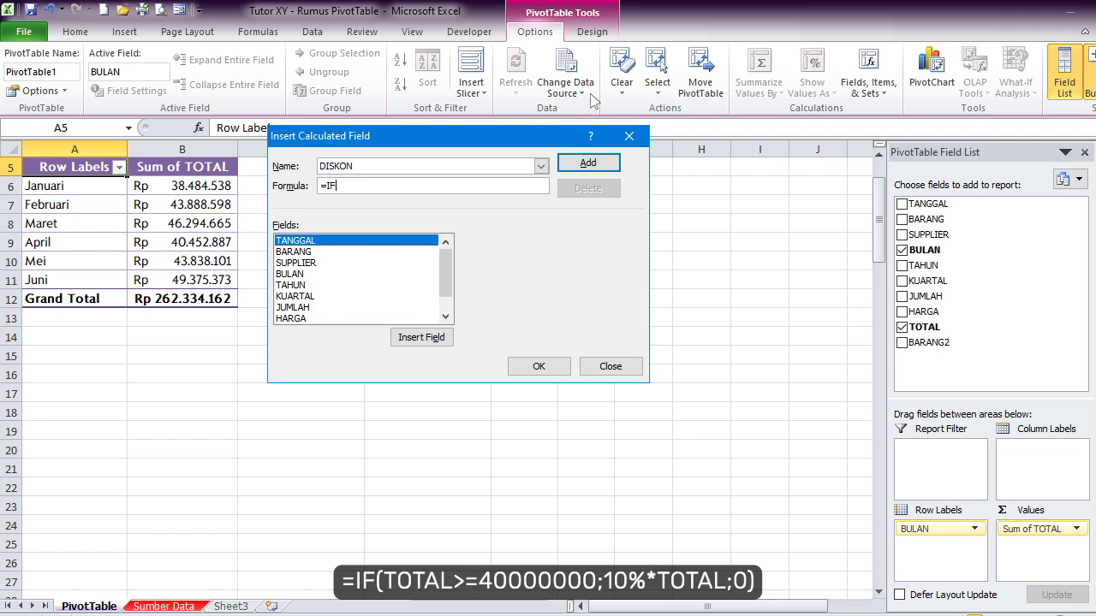
{"action": "type", "text": "(TOTAL>=40000000;"}
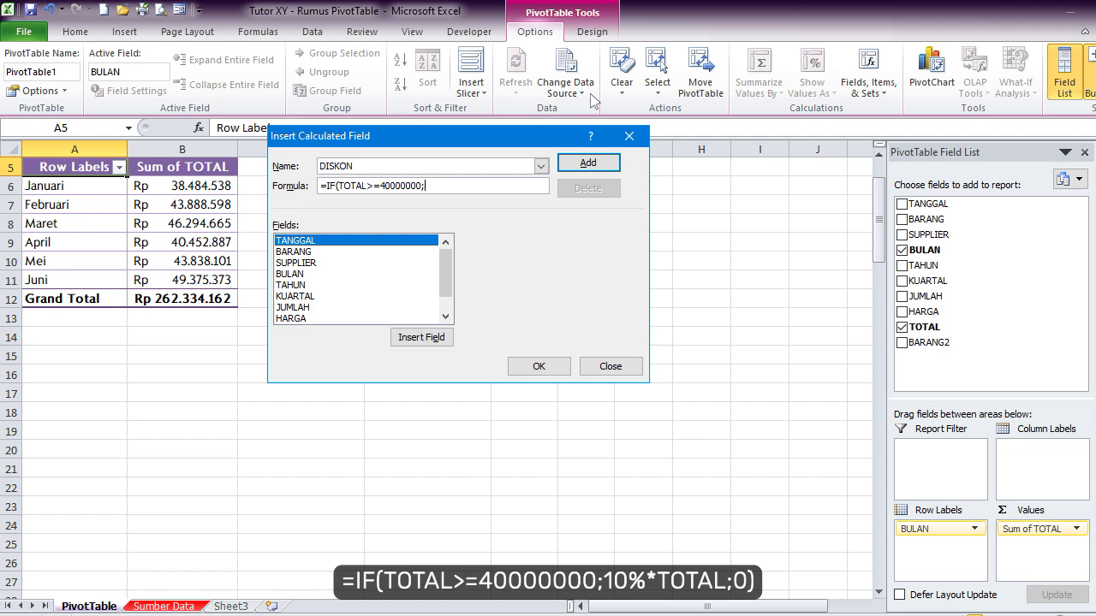
{"action": "type", "text": "10%*TOTAL;0)"}
{"action": "left_click", "coordinate": [588, 163]}
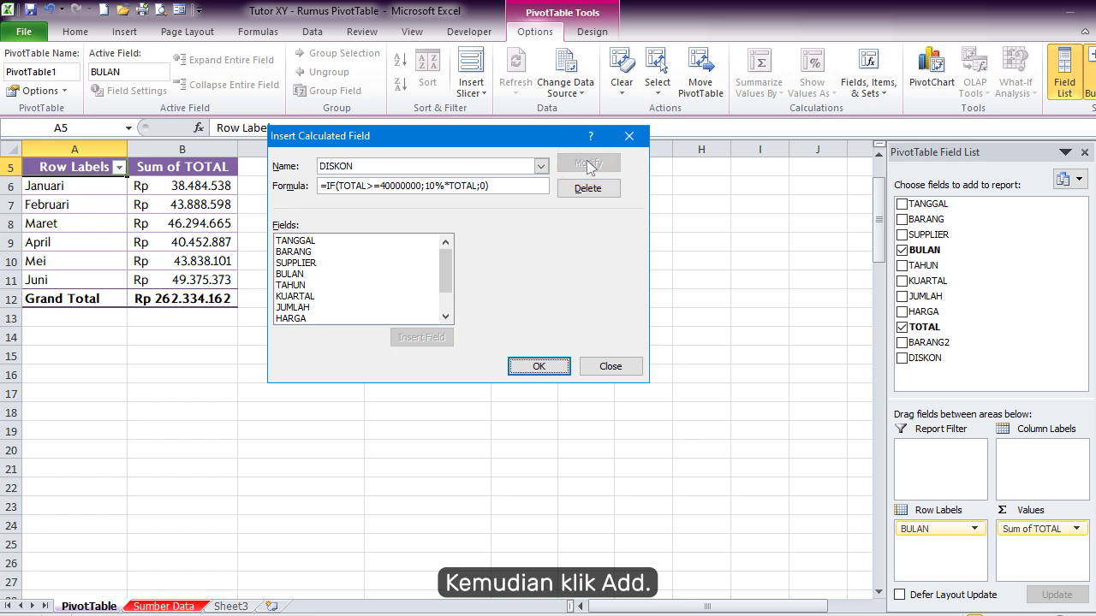
{"action": "left_click", "coordinate": [538, 366]}
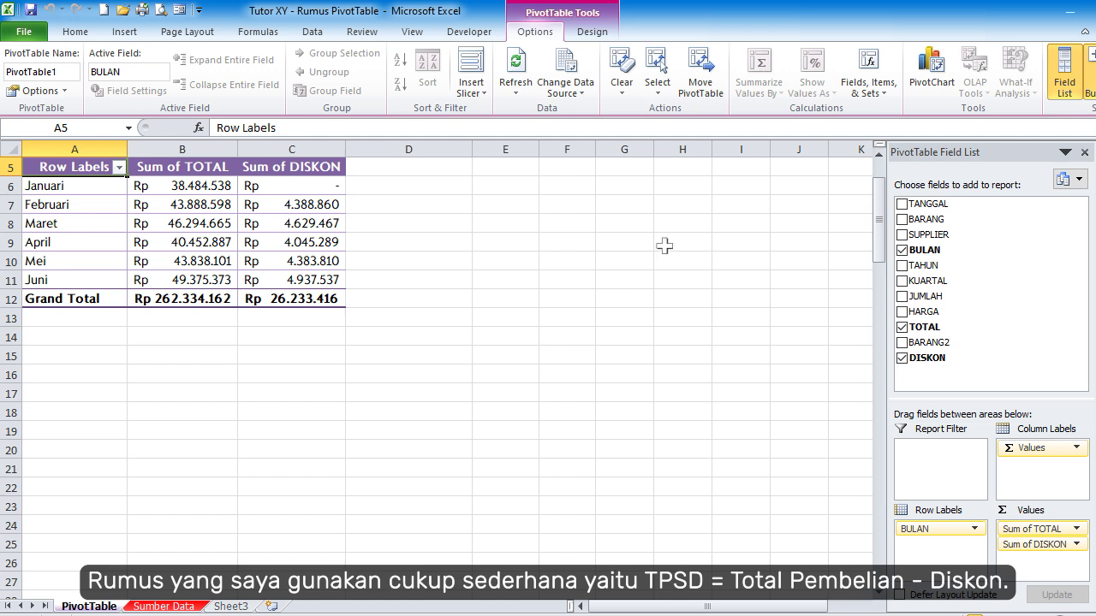
Add a second calculated field named TPSD with the formula =TOTAL-DISKON to the report.
{"action": "left_click", "coordinate": [868, 66]}
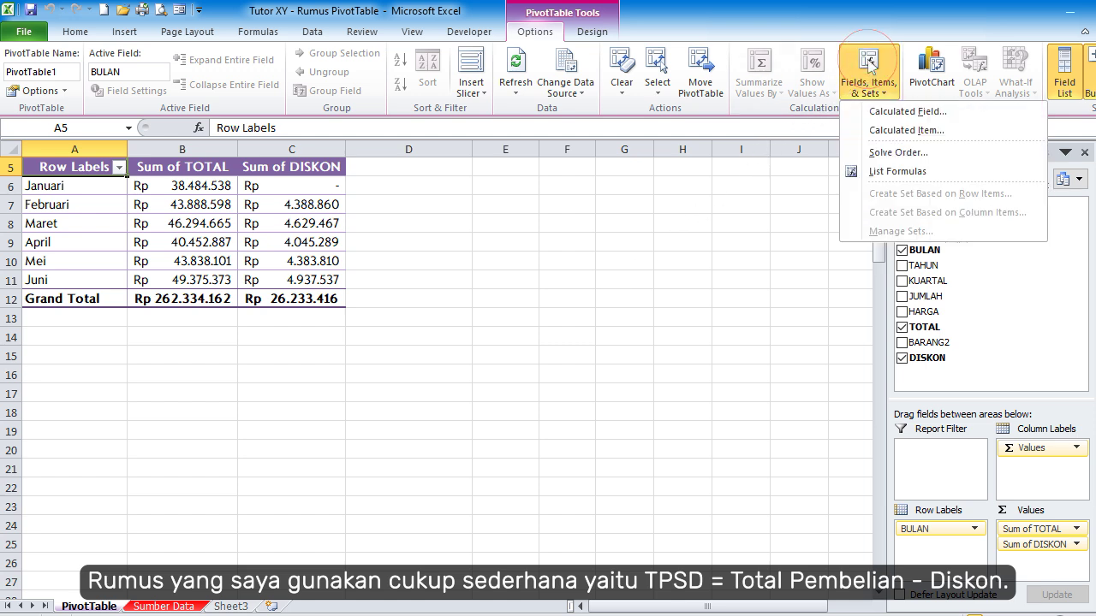
{"action": "left_click", "coordinate": [896, 116]}
{"action": "key", "text": "BackSpace"}
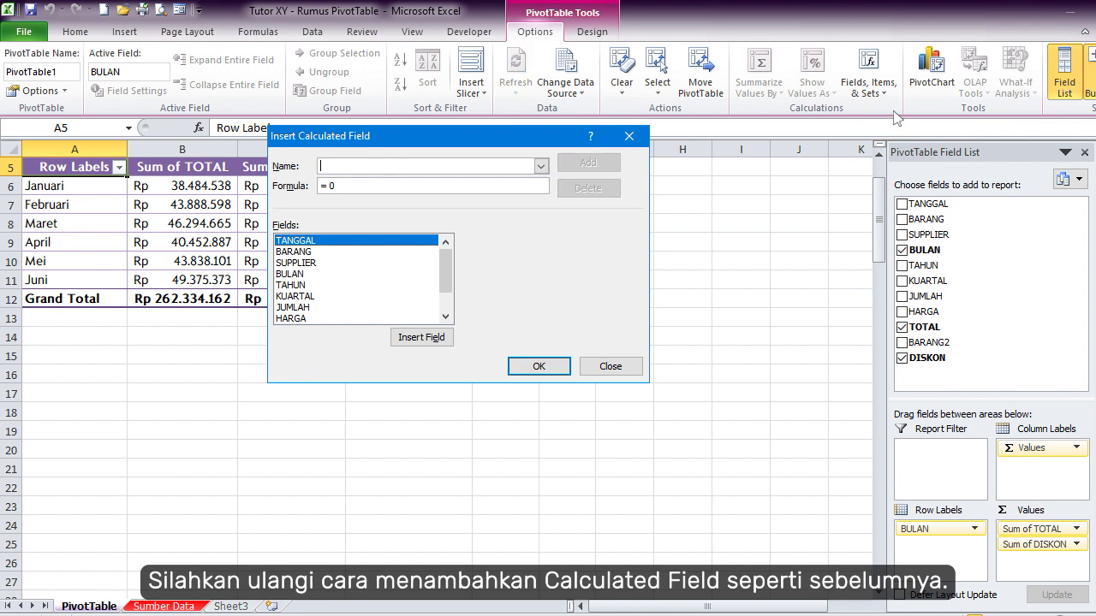
{"action": "type", "text": "TPSD"}
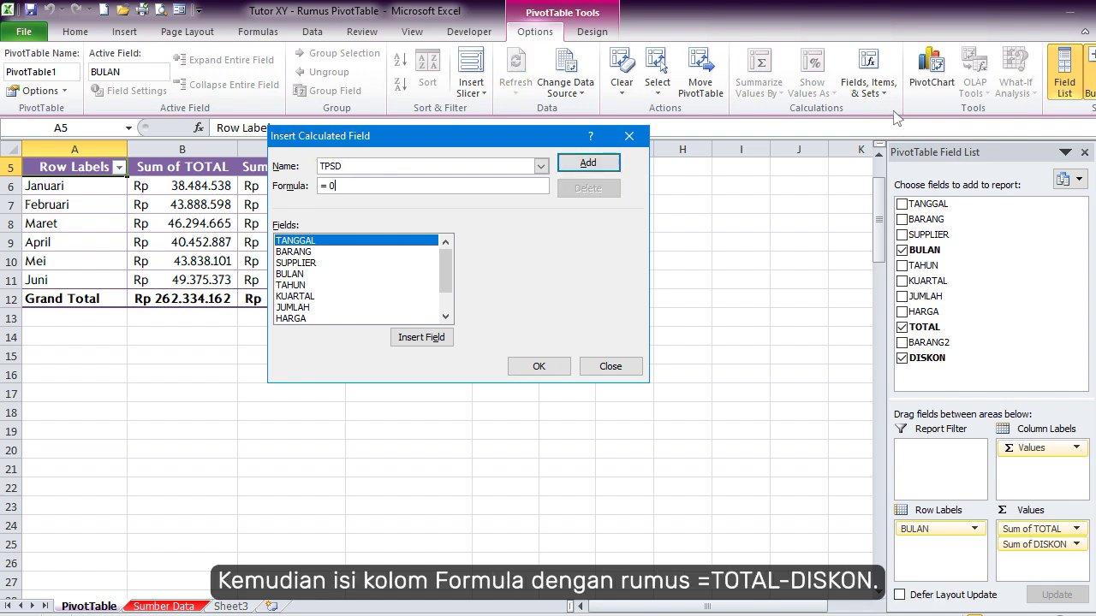
{"action": "key", "text": "BackSpace"}
{"action": "key", "text": "BackSpace"}
{"action": "key", "text": "BackSpace"}
{"action": "type", "text": "=TOTAL-DISKON"}
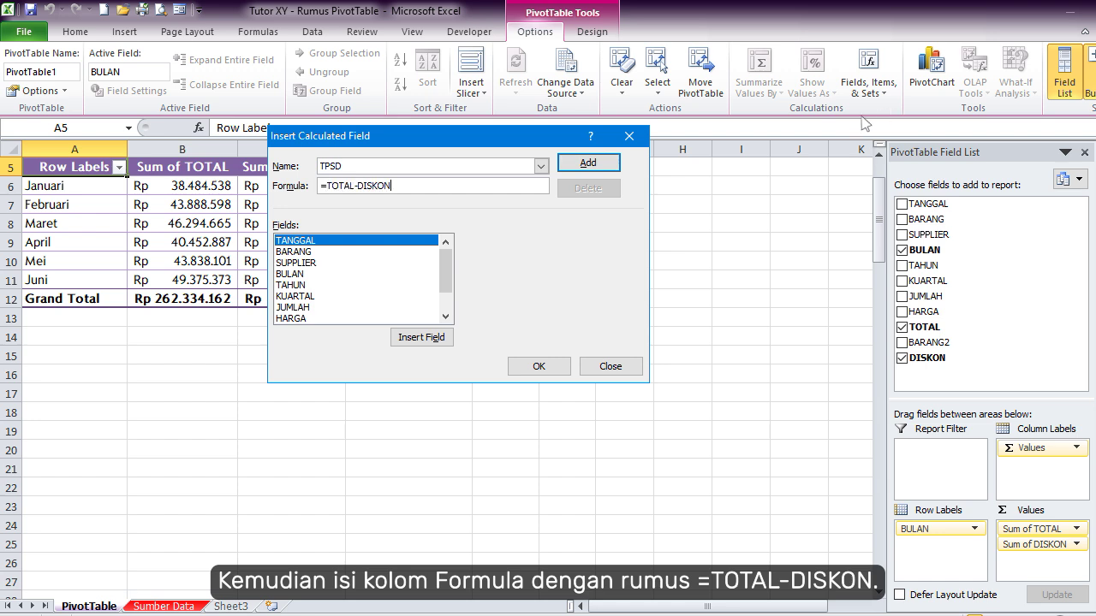
{"action": "left_click", "coordinate": [602, 165]}
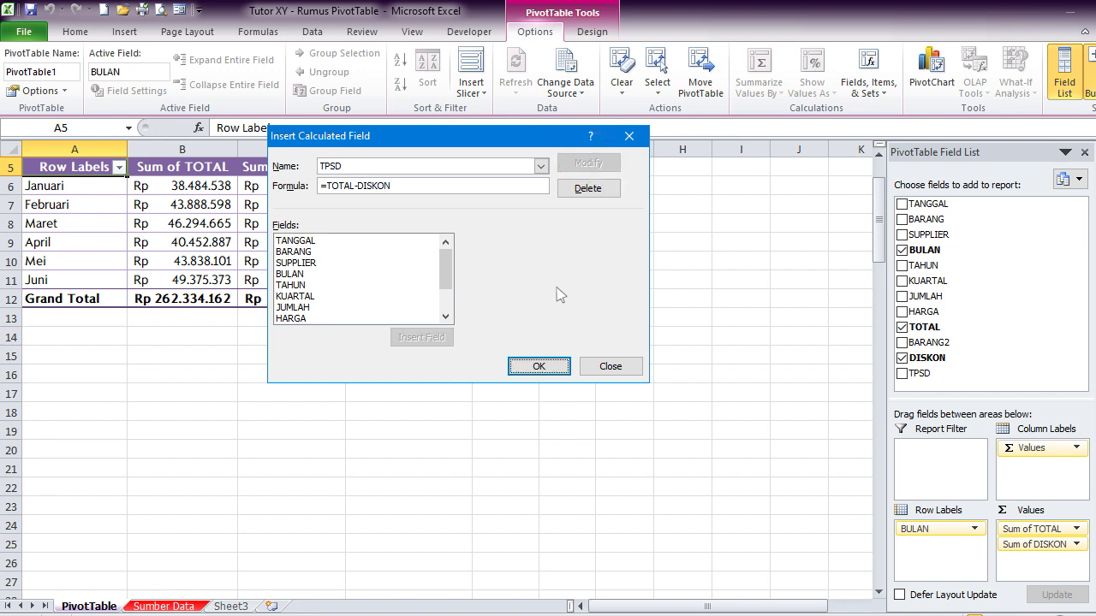
{"action": "left_click", "coordinate": [536, 365]}
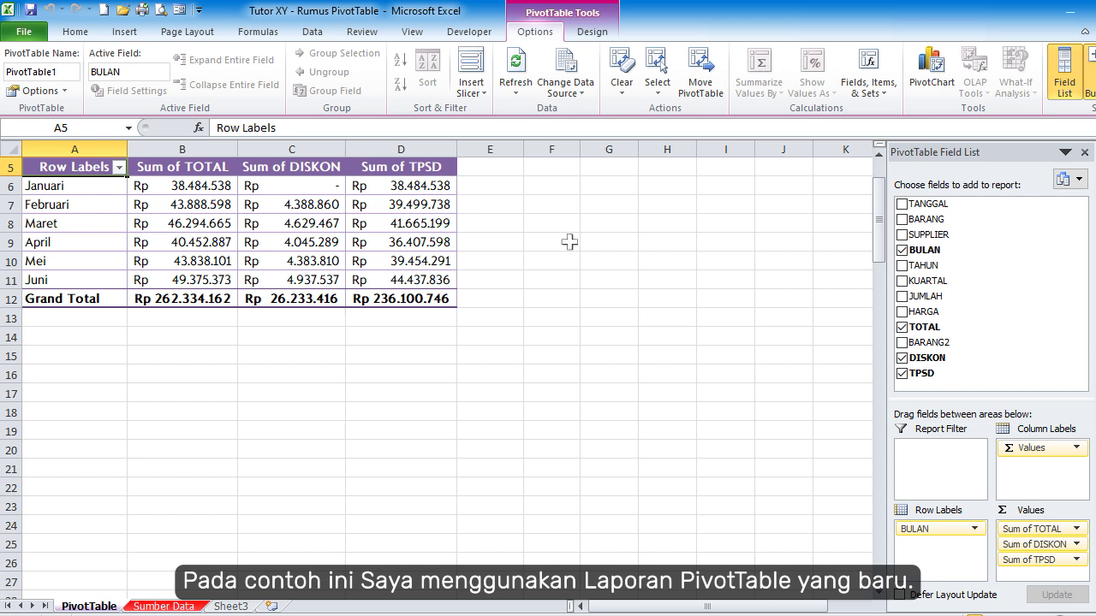
Clear the whole pivot report and rebuild it with TAHUN as column labels, KUARTAL as row labels and TOTAL as values.
{"action": "left_click", "coordinate": [621, 82]}
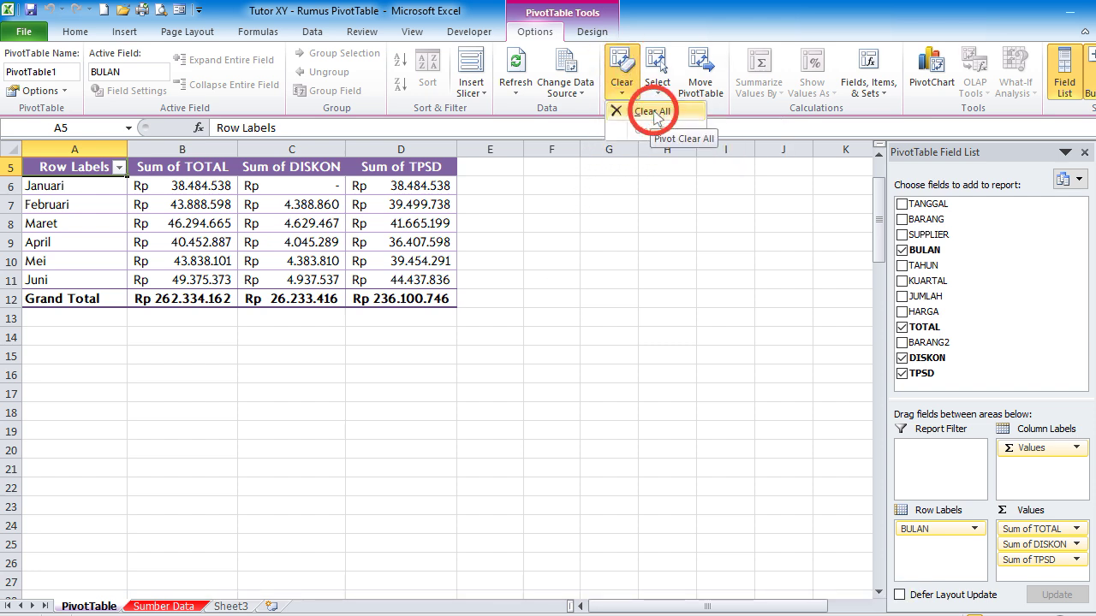
{"action": "left_click", "coordinate": [650, 111]}
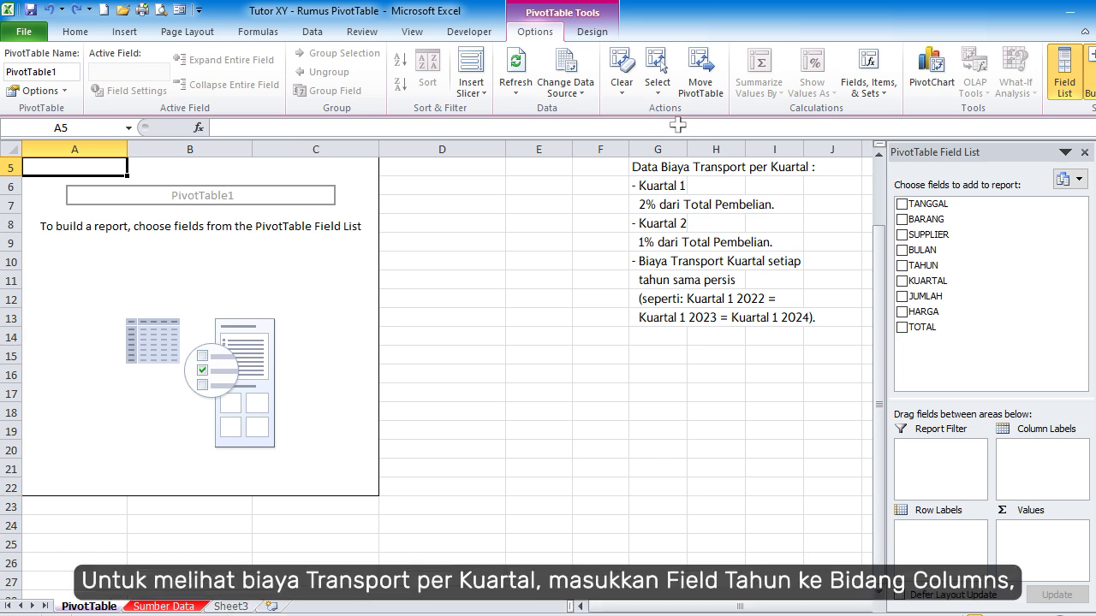
{"action": "right_click", "coordinate": [921, 266]}
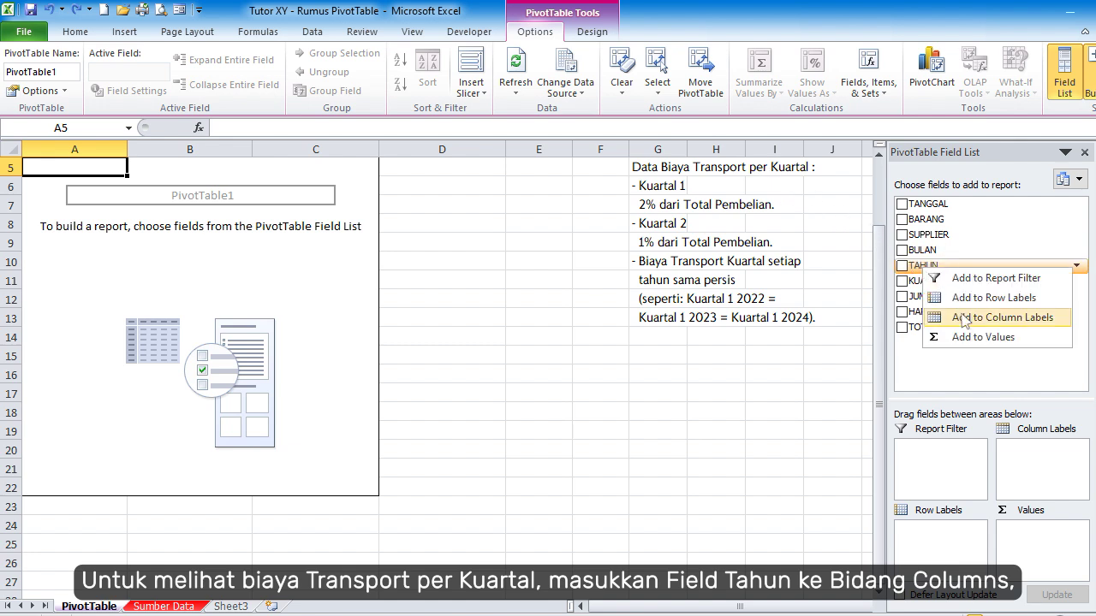
{"action": "left_click", "coordinate": [960, 318]}
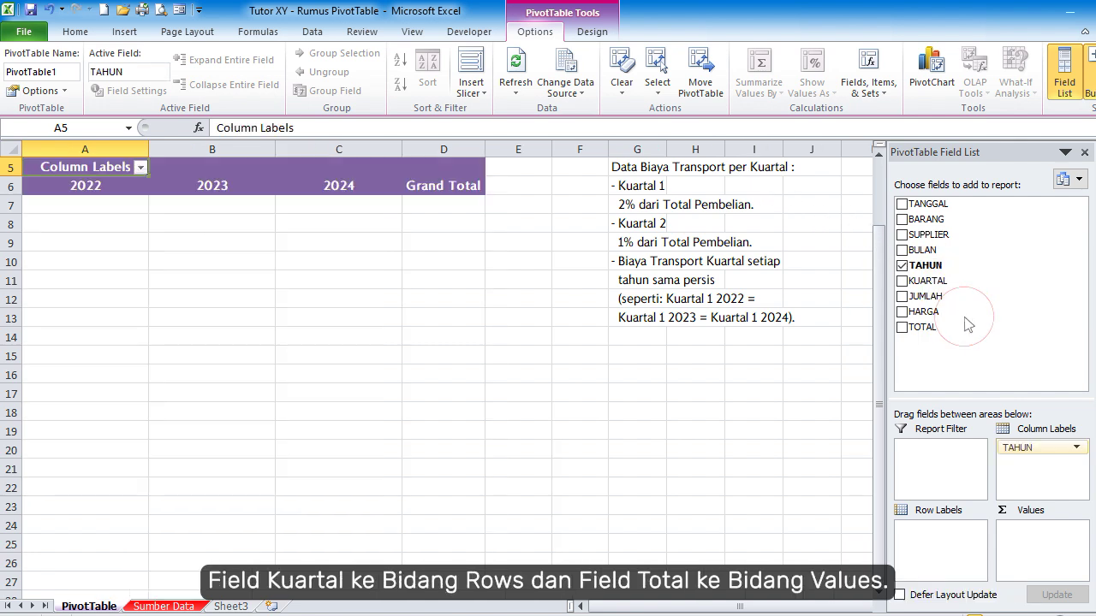
{"action": "right_click", "coordinate": [926, 282]}
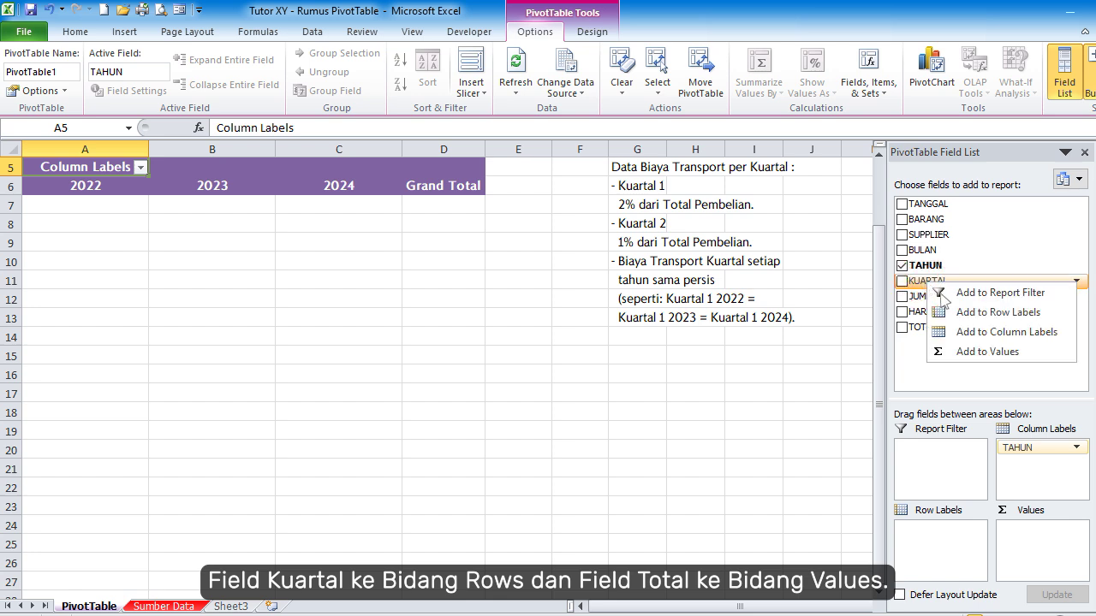
{"action": "left_click", "coordinate": [963, 312]}
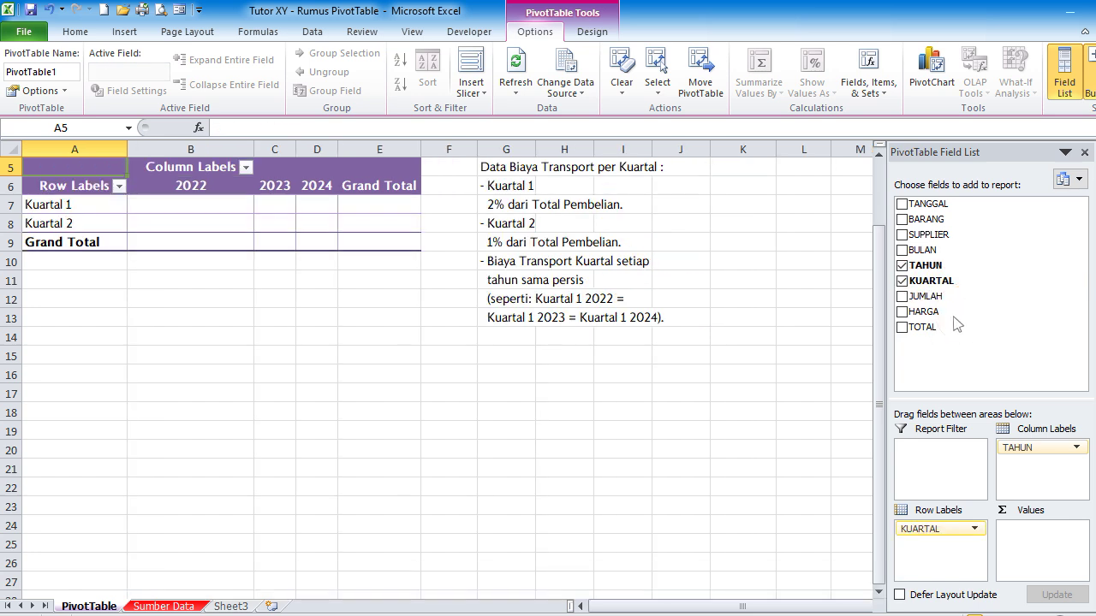
{"action": "right_click", "coordinate": [923, 329]}
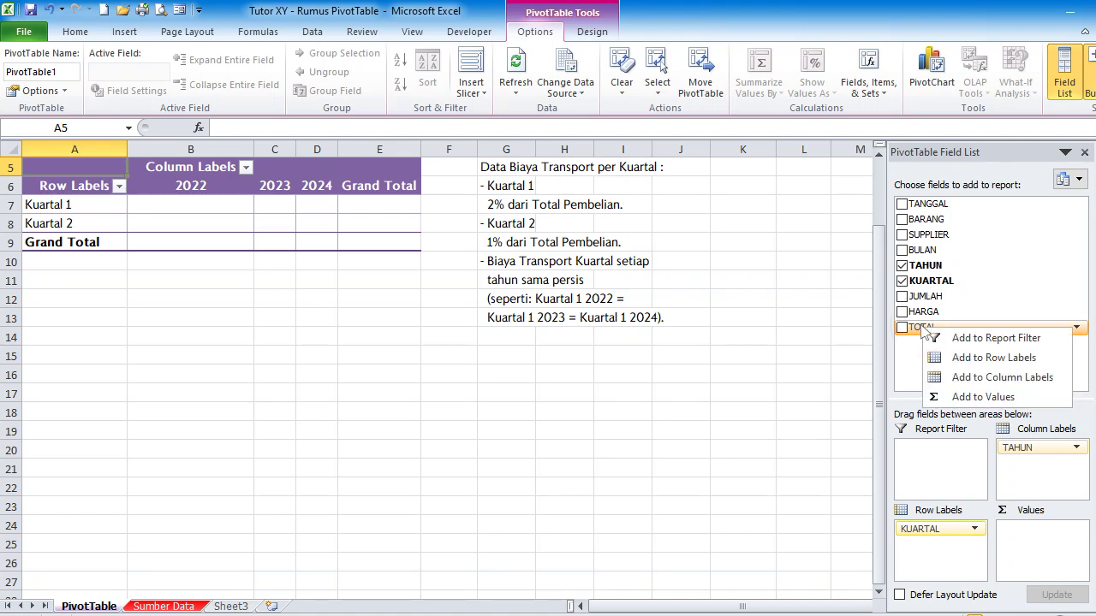
{"action": "left_click", "coordinate": [975, 398]}
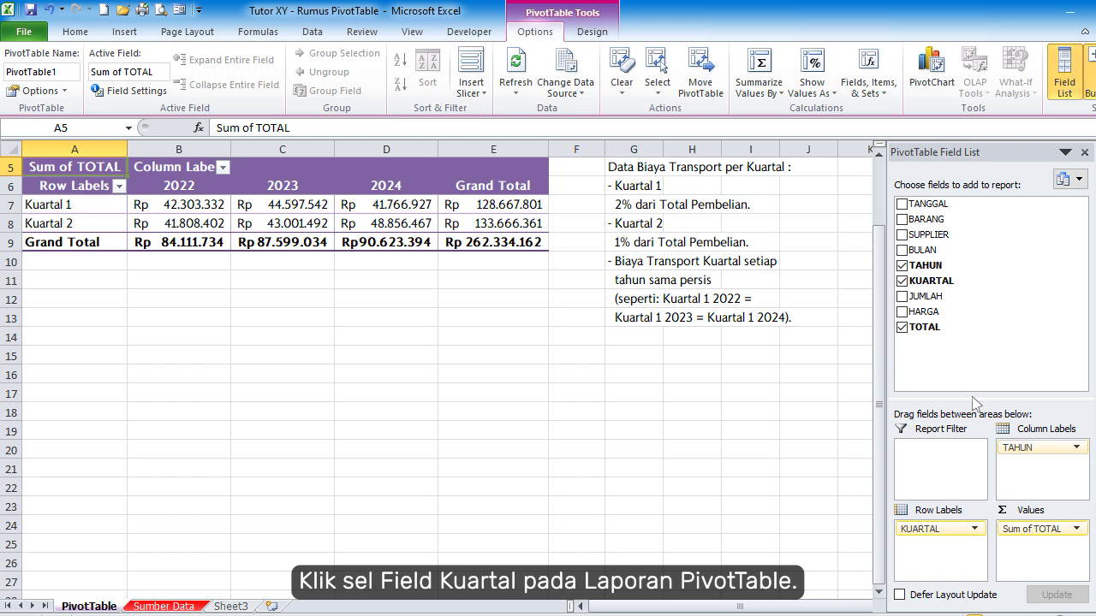
Start a calculated item in the KUARTAL field from the Kuartal 1 cell and name it Transport Kuartal 1.
{"action": "key", "text": "Down"}
{"action": "key", "text": "Down"}
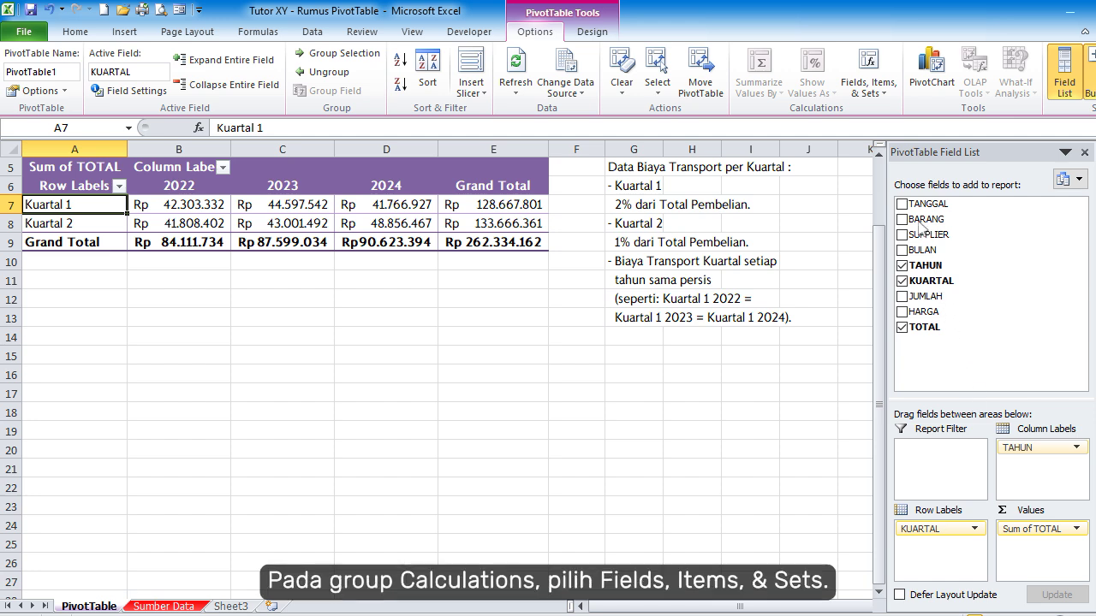
{"action": "left_click", "coordinate": [869, 70]}
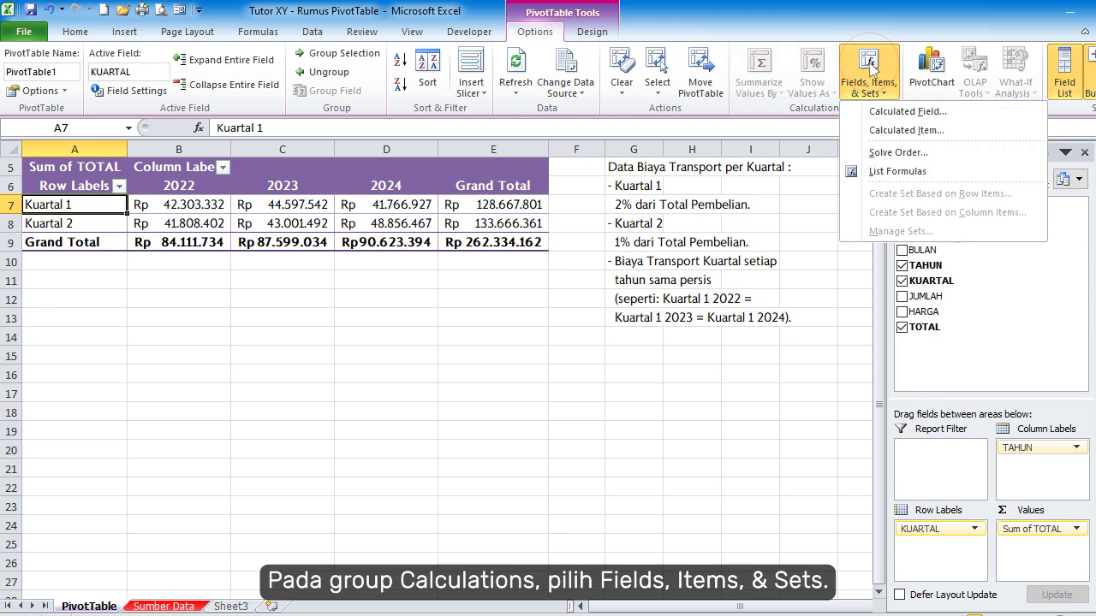
{"action": "left_click", "coordinate": [905, 131]}
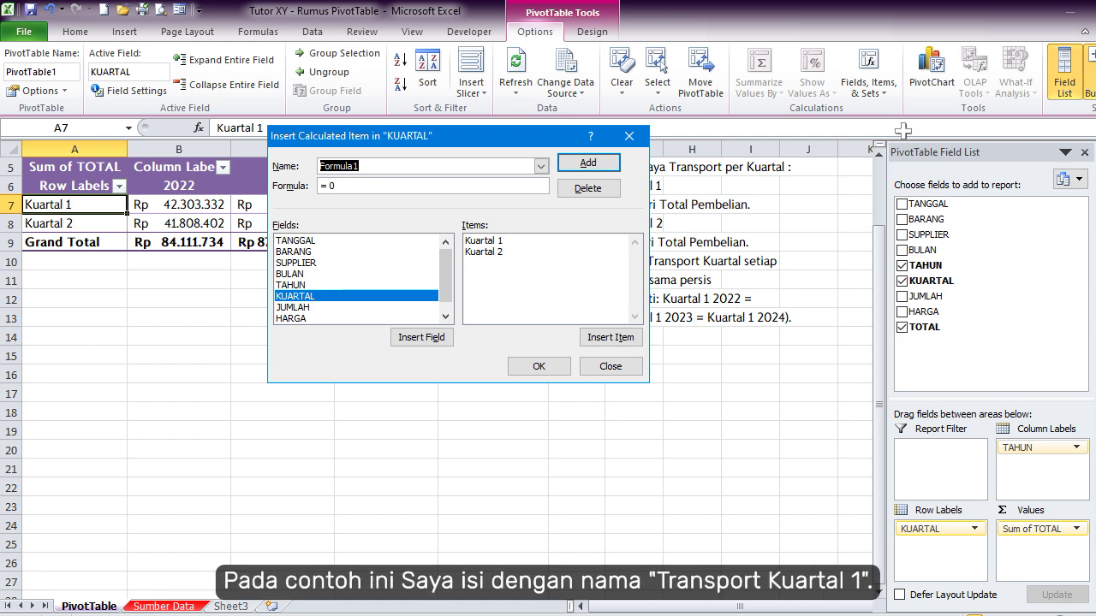
{"action": "key", "text": "BackSpace"}
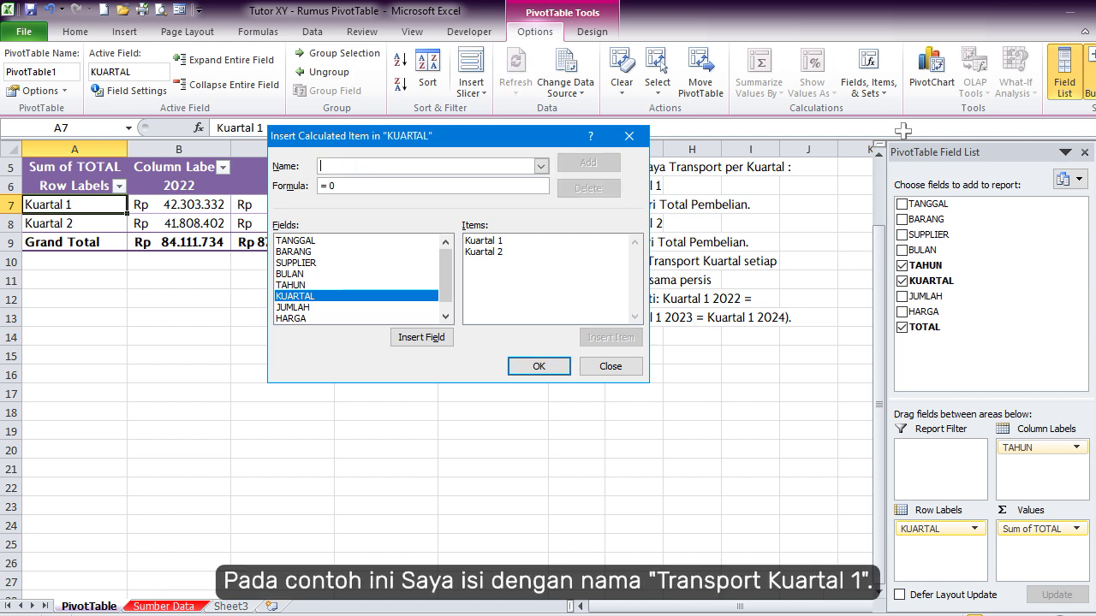
{"action": "type", "text": "Transport Kuartal 1"}
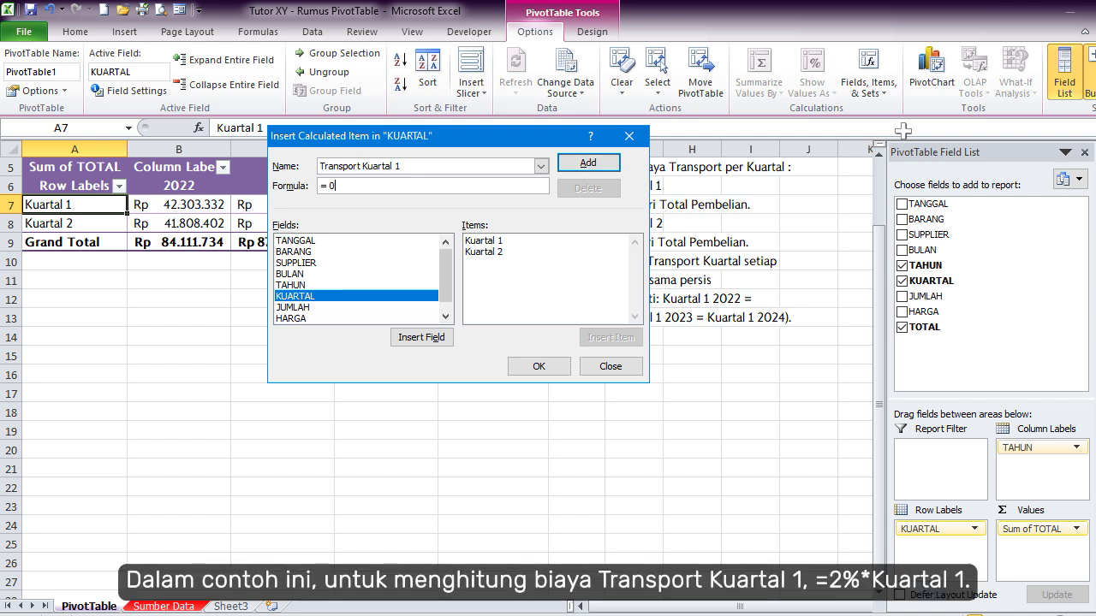
Set the Transport Kuartal 1 item's formula to =2%*'Kuartal 1' and add the item.
{"action": "key", "text": "BackSpace"}
{"action": "key", "text": "BackSpace"}
{"action": "key", "text": "BackSpace"}
{"action": "type", "text": "=2%*"}
{"action": "left_click", "coordinate": [483, 242]}
{"action": "double_click", "coordinate": [482, 242]}
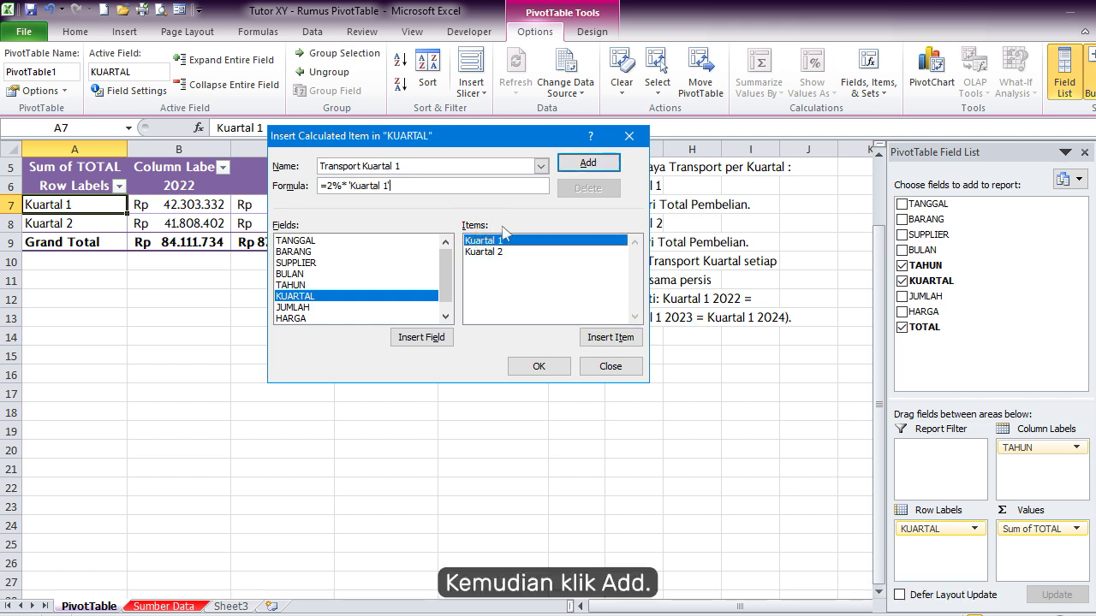
{"action": "left_click", "coordinate": [587, 162]}
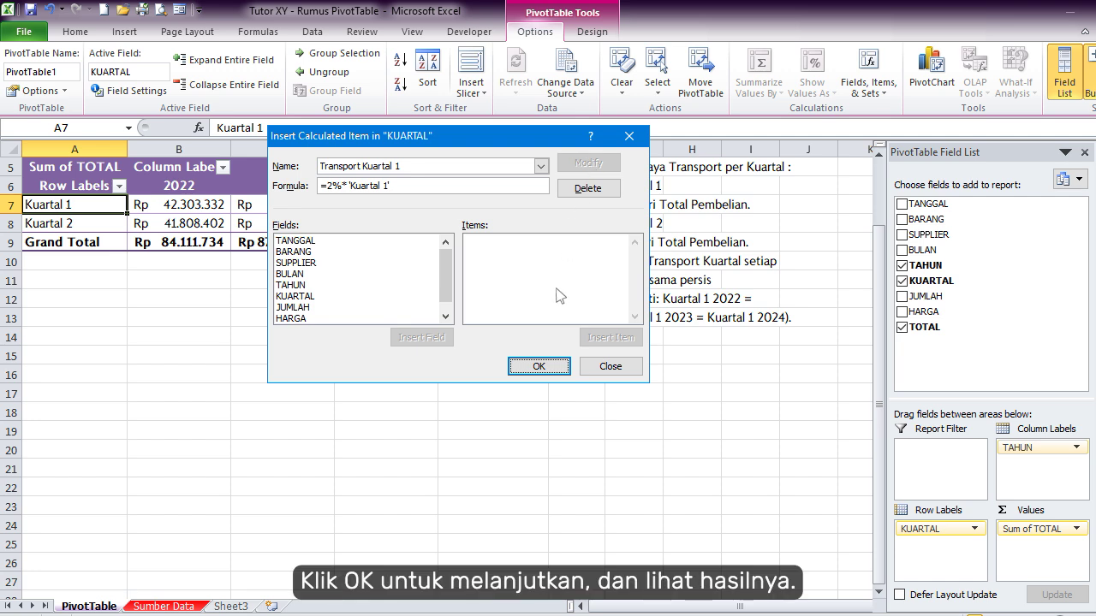
Confirm the Transport Kuartal 1 item and start another calculated item in the KUARTAL field named Transport Kuartal 2.
{"action": "left_click", "coordinate": [539, 365]}
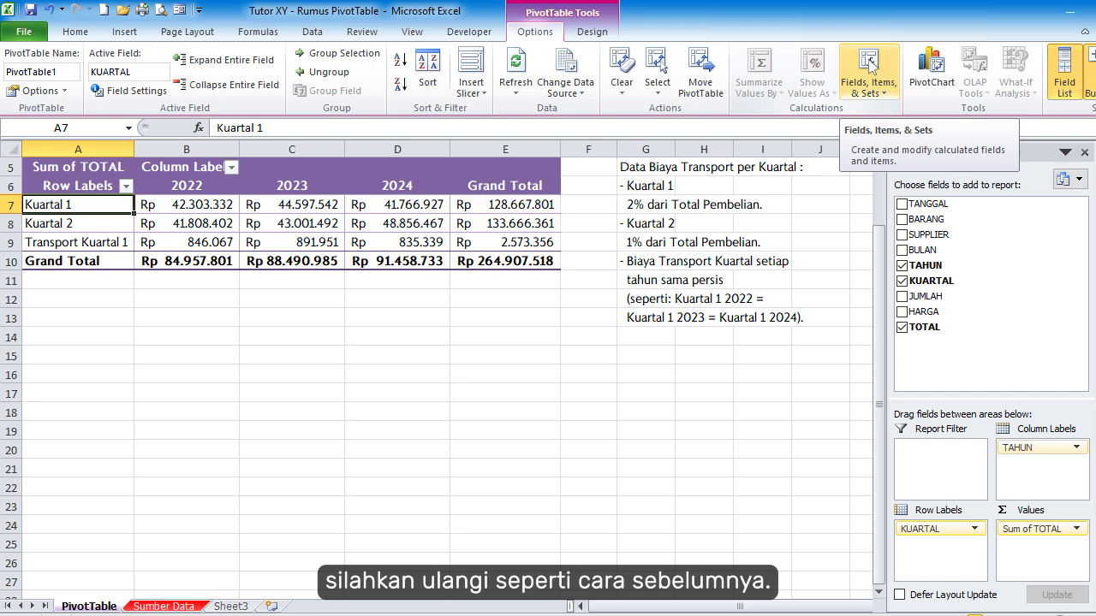
{"action": "left_click", "coordinate": [868, 72]}
{"action": "left_click", "coordinate": [885, 129]}
{"action": "key", "text": "BackSpace"}
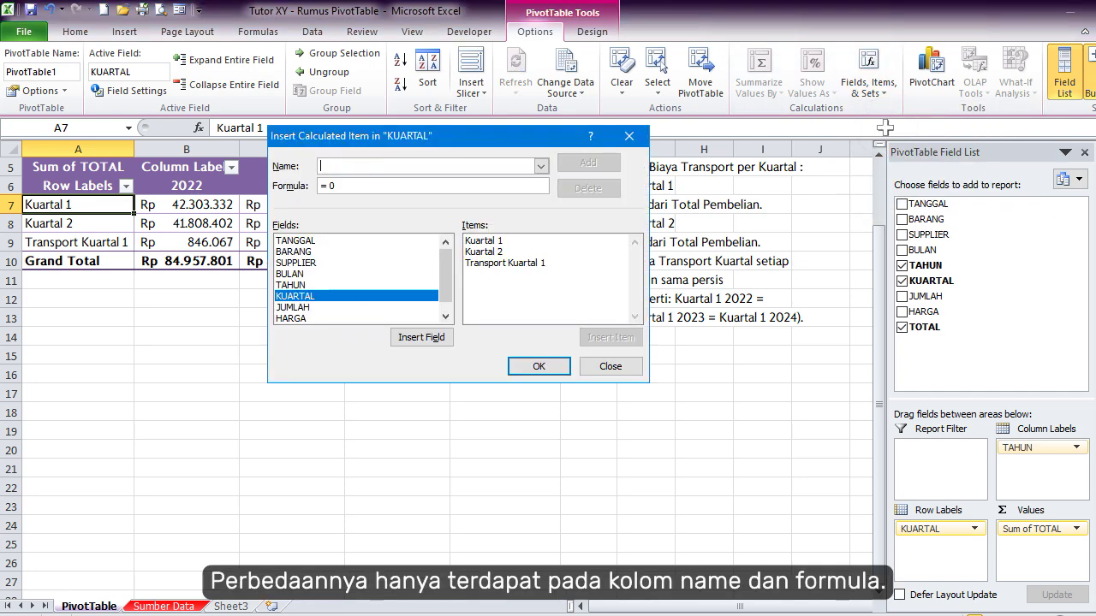
{"action": "type", "text": "Transport Kuartal 2"}
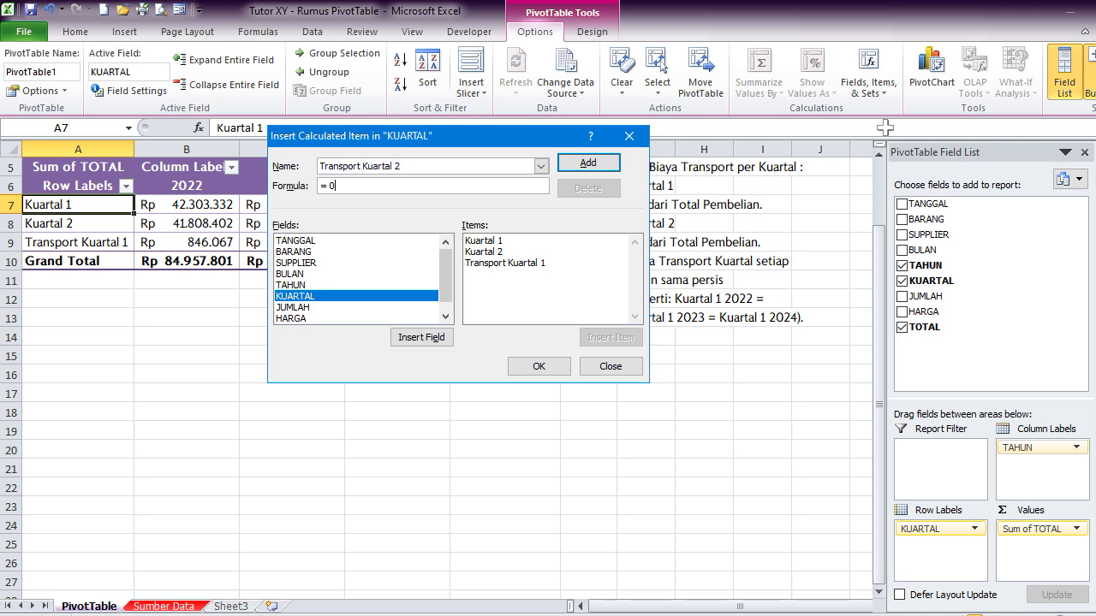
Set the Transport Kuartal 2 item's formula to =1%*'Kuartal 2', add the item and confirm.
{"action": "key", "text": "BackSpace"}
{"action": "key", "text": "BackSpace"}
{"action": "key", "text": "BackSpace"}
{"action": "type", "text": "=1%*"}
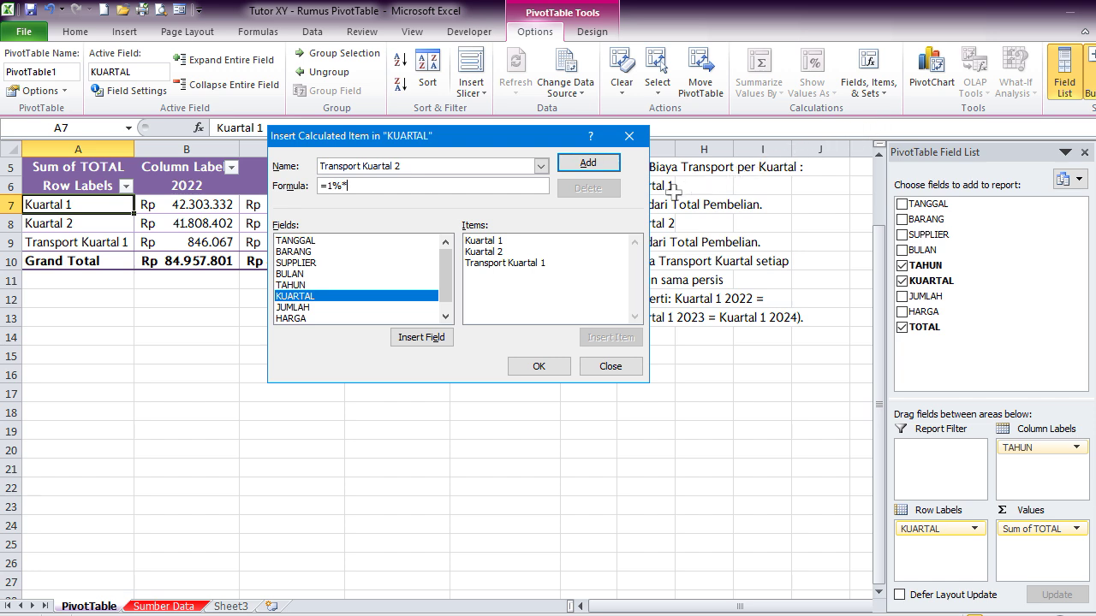
{"action": "double_click", "coordinate": [484, 252]}
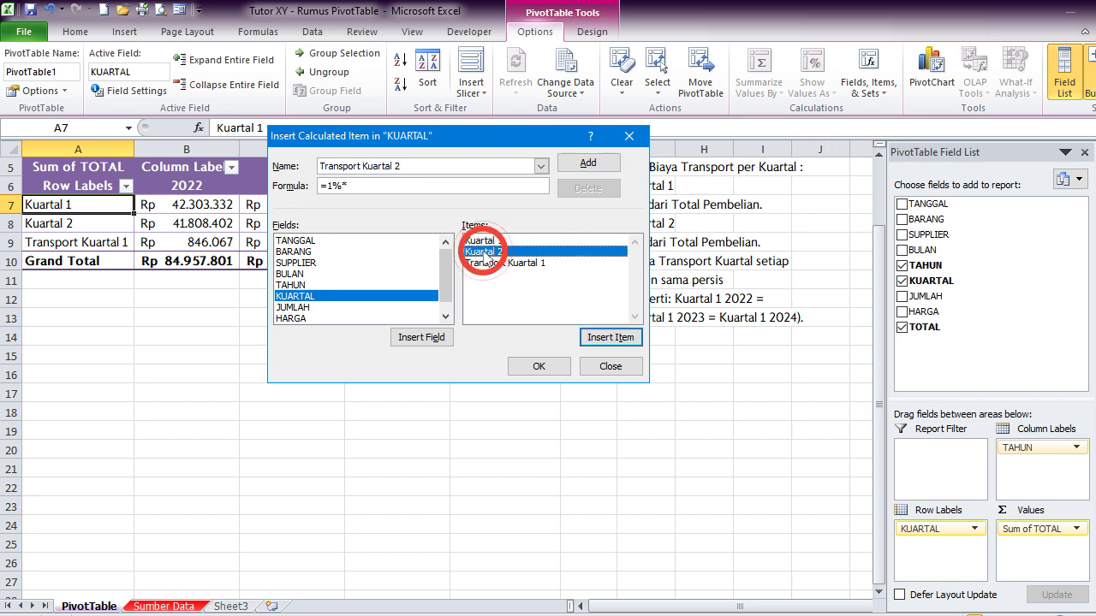
{"action": "left_click", "coordinate": [587, 164]}
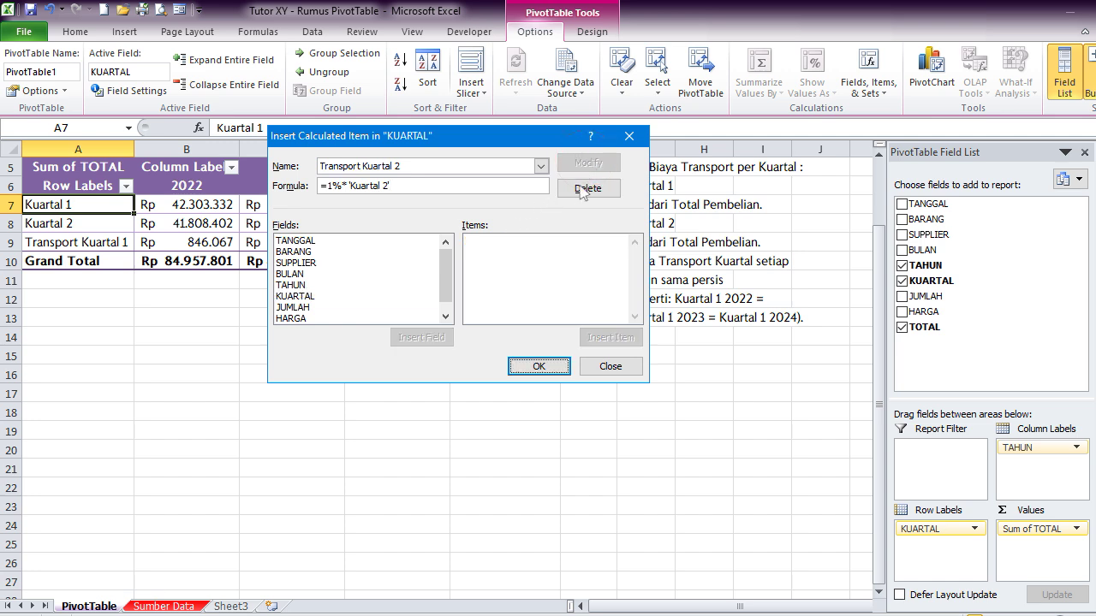
{"action": "left_click", "coordinate": [535, 366]}
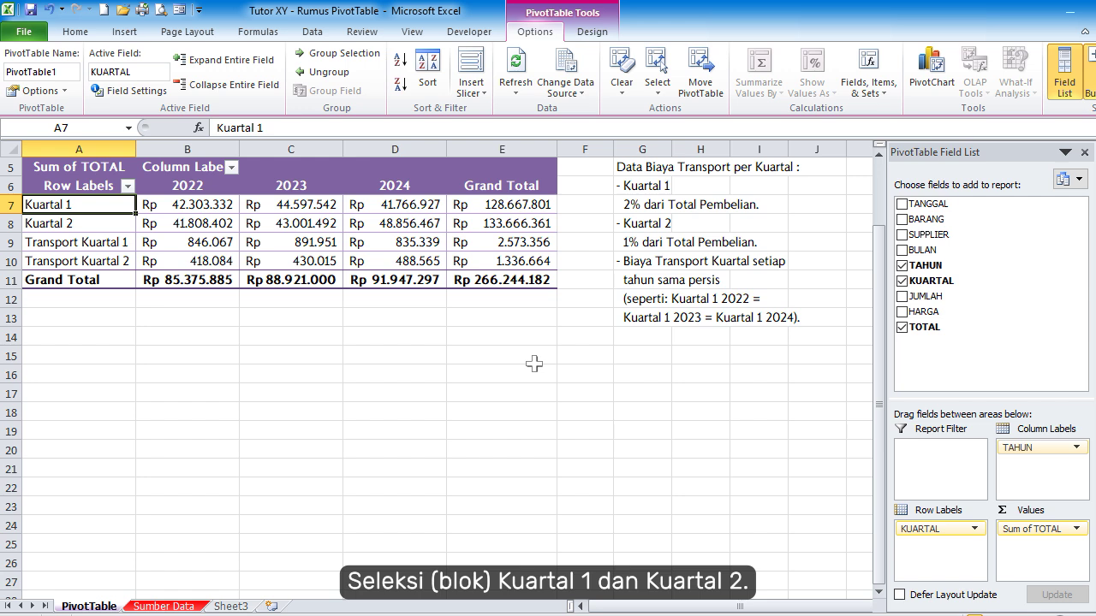
Group the Kuartal 1 and Kuartal 2 row labels in the pivot report.
{"action": "key", "text": "shift+Down"}
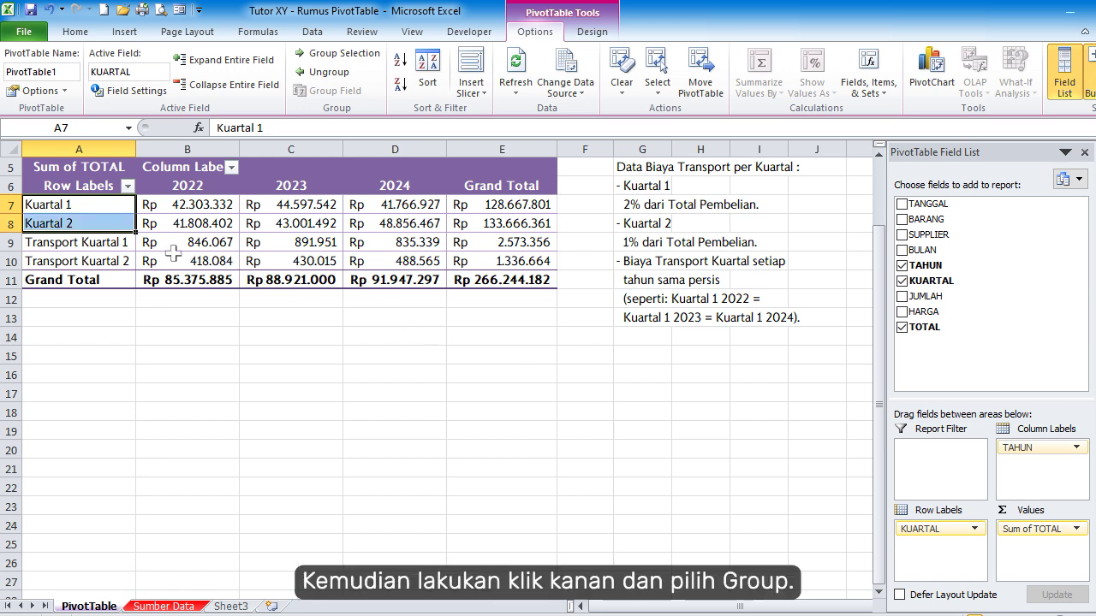
{"action": "right_click", "coordinate": [72, 225]}
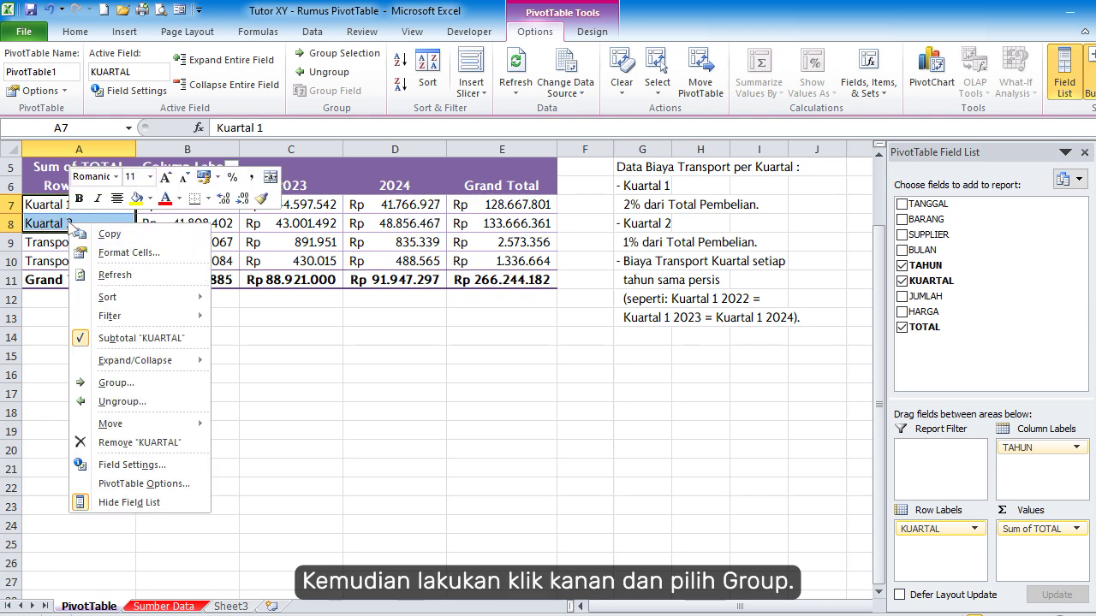
{"action": "left_click", "coordinate": [119, 382]}
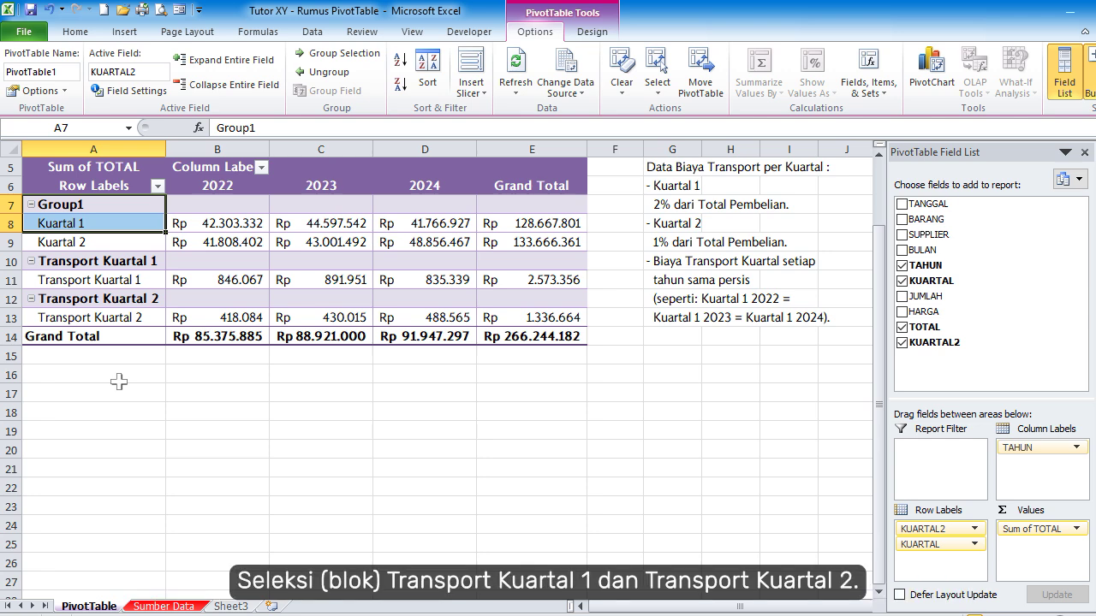
Group the Transport Kuartal 1 and Transport Kuartal 2 row labels together.
{"action": "key", "text": "Down"}
{"action": "key", "text": "Down"}
{"action": "key", "text": "Down"}
{"action": "key", "text": "shift+Down"}
{"action": "key", "text": "shift+Down"}
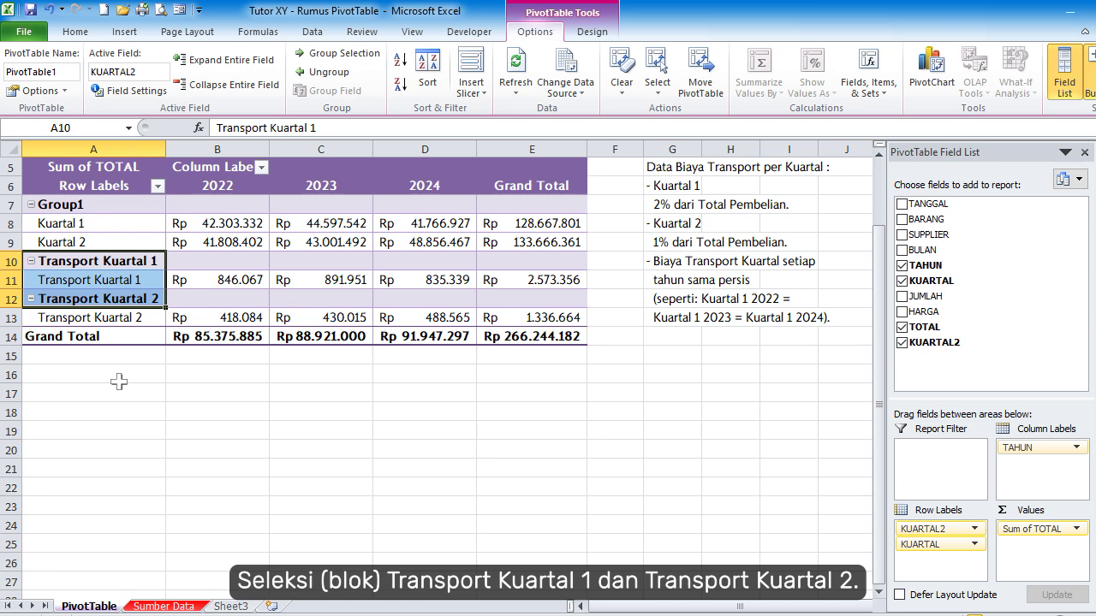
{"action": "right_click", "coordinate": [109, 299]}
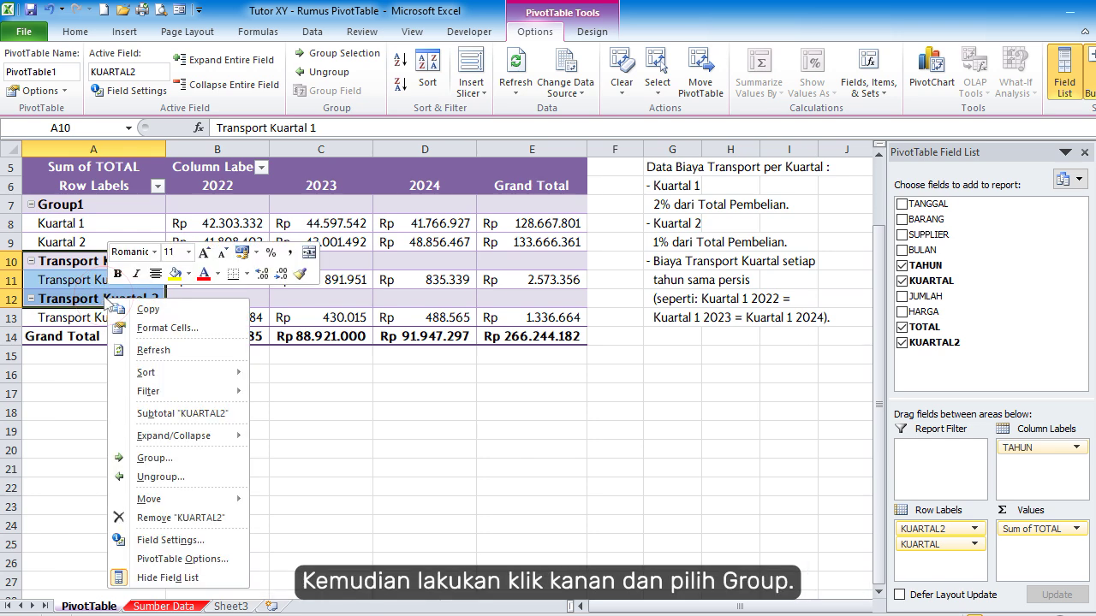
{"action": "left_click", "coordinate": [150, 456]}
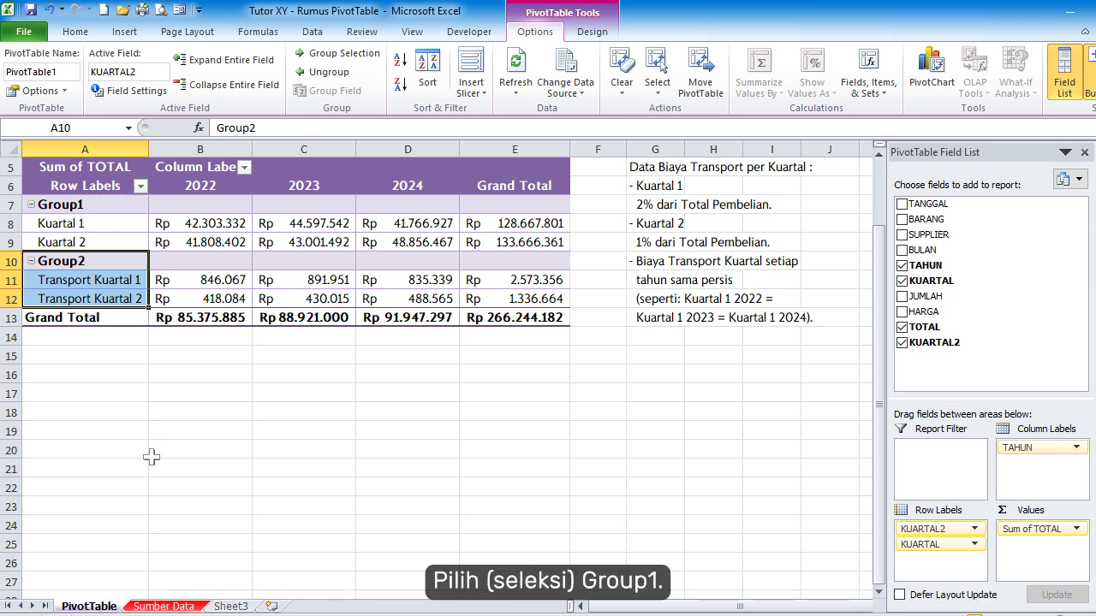
Rename the group containing Kuartal 1 and Kuartal 2 as Pembelian.
{"action": "key", "text": "Up"}
{"action": "key", "text": "Up"}
{"action": "key", "text": "Up"}
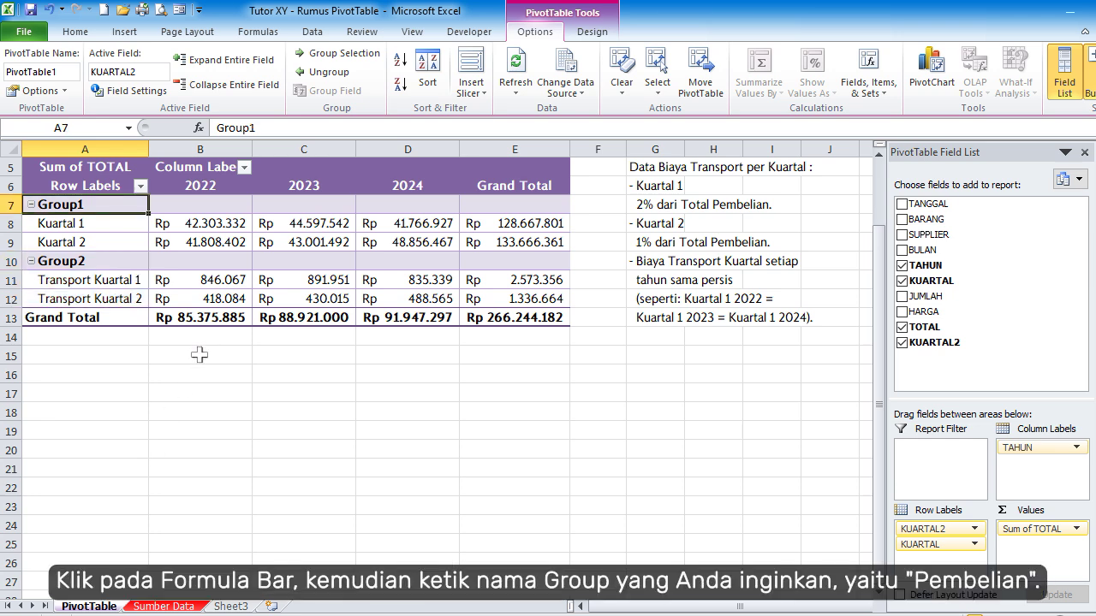
{"action": "left_click", "coordinate": [304, 127]}
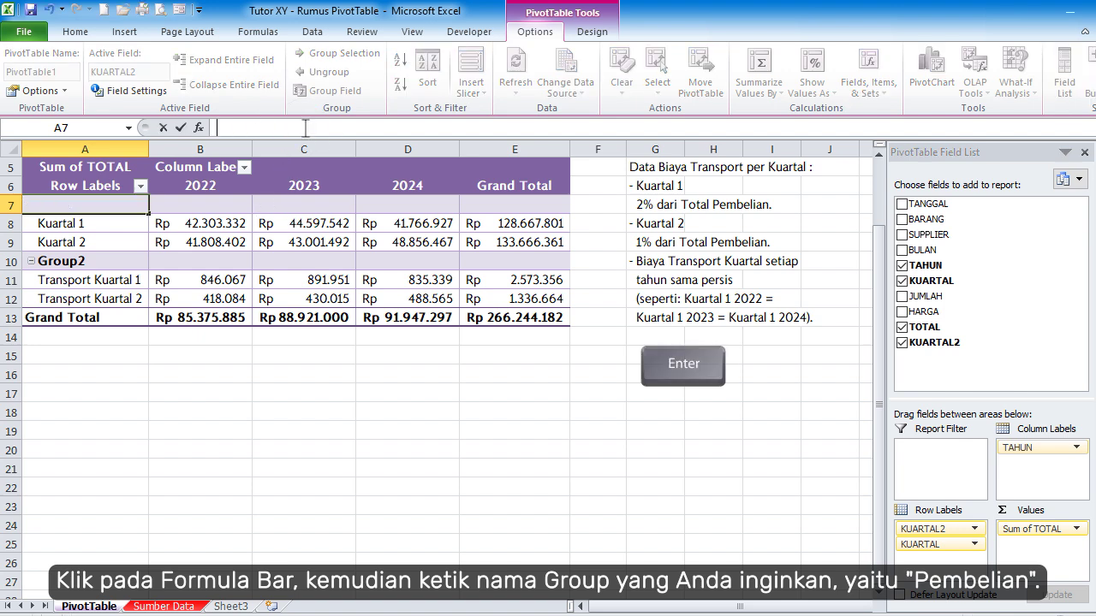
{"action": "key", "text": "BackSpace"}
{"action": "key", "text": "BackSpace"}
{"action": "key", "text": "BackSpace"}
{"action": "key", "text": "BackSpace"}
{"action": "key", "text": "BackSpace"}
{"action": "key", "text": "BackSpace"}
{"action": "type", "text": "Pembelian"}
{"action": "key", "text": "Return"}
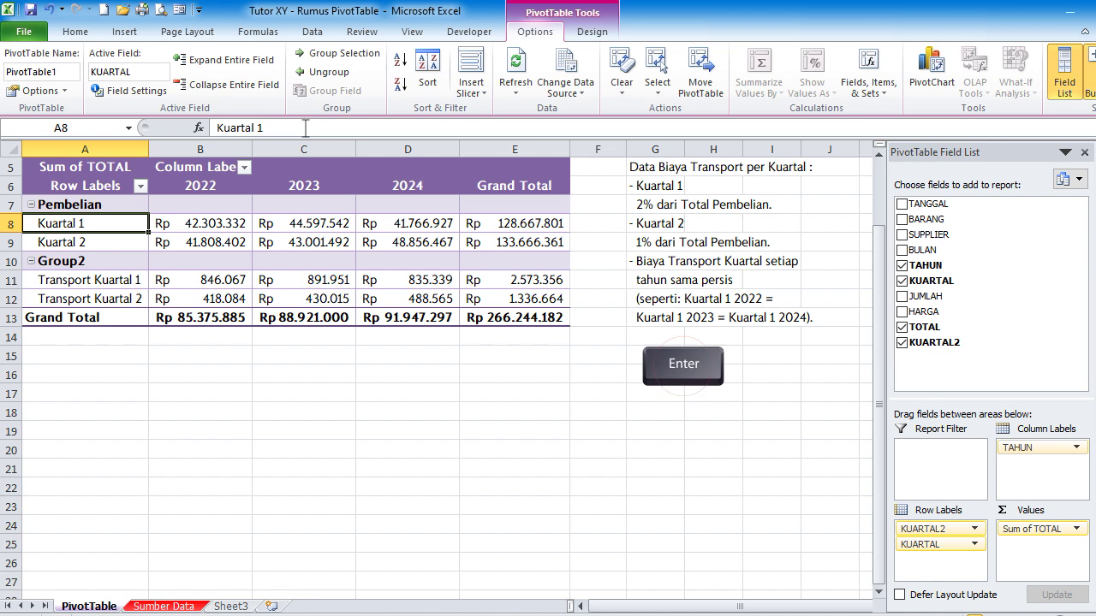
Rename the group containing the two transport cost items as Transport.
{"action": "key", "text": "Down"}
{"action": "key", "text": "Down"}
{"action": "left_click", "coordinate": [305, 127]}
{"action": "key", "text": "BackSpace"}
{"action": "key", "text": "BackSpace"}
{"action": "key", "text": "BackSpace"}
{"action": "key", "text": "BackSpace"}
{"action": "key", "text": "BackSpace"}
{"action": "key", "text": "BackSpace"}
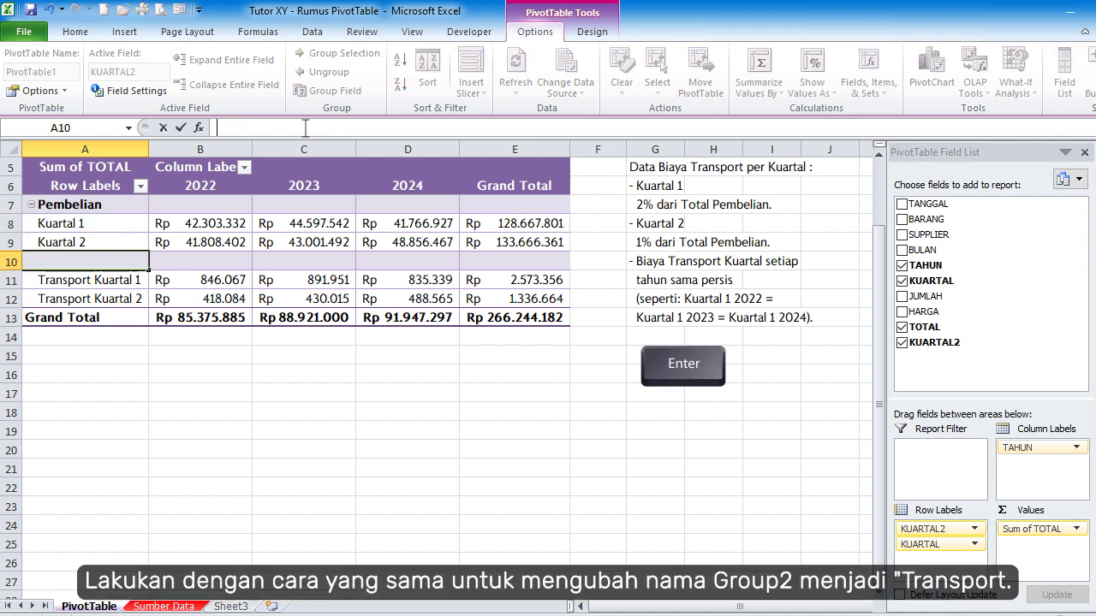
{"action": "type", "text": "Transport"}
{"action": "key", "text": "Return"}
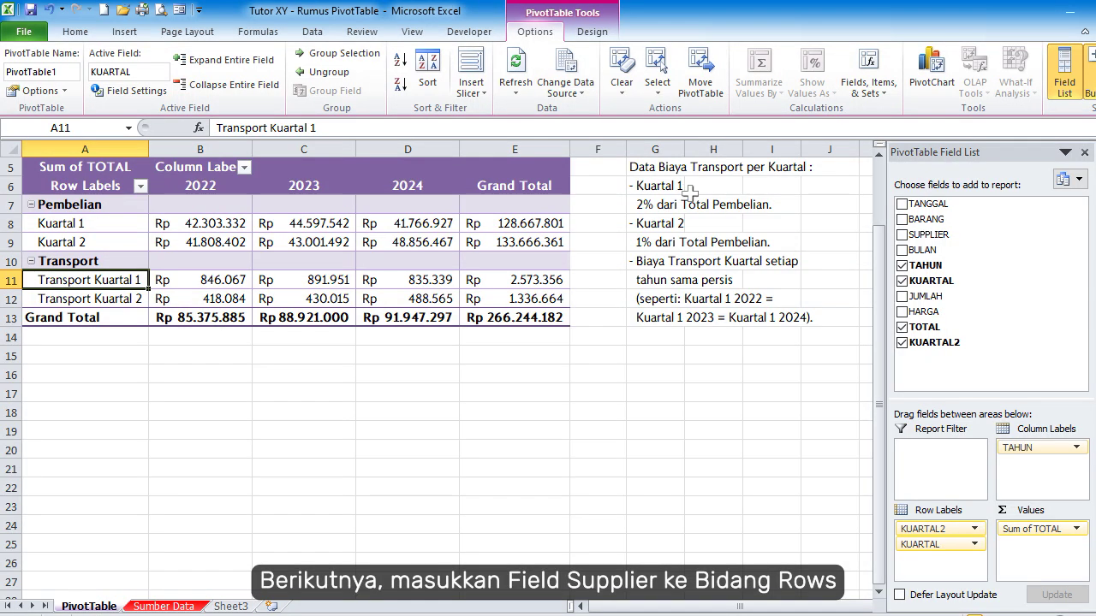
Add the SUPPLIER field to the row labels as the outermost level, above KUARTAL2 and KUARTAL.
{"action": "left_click_drag", "start_coordinate": [925, 241], "coordinate": [932, 529]}
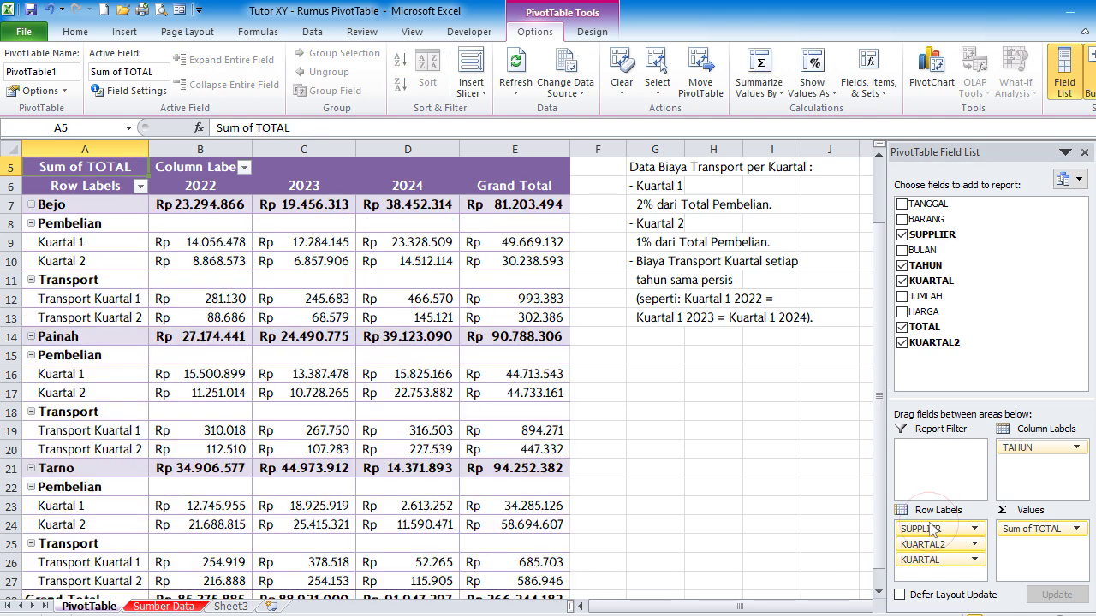